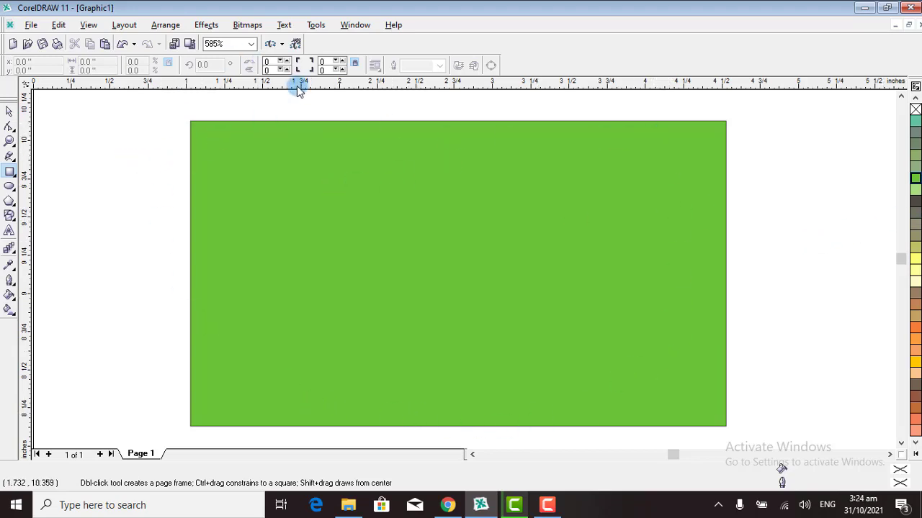
Examine the green rectangle and its page at several zoom levels, ending at 100%
left_click(8, 110)
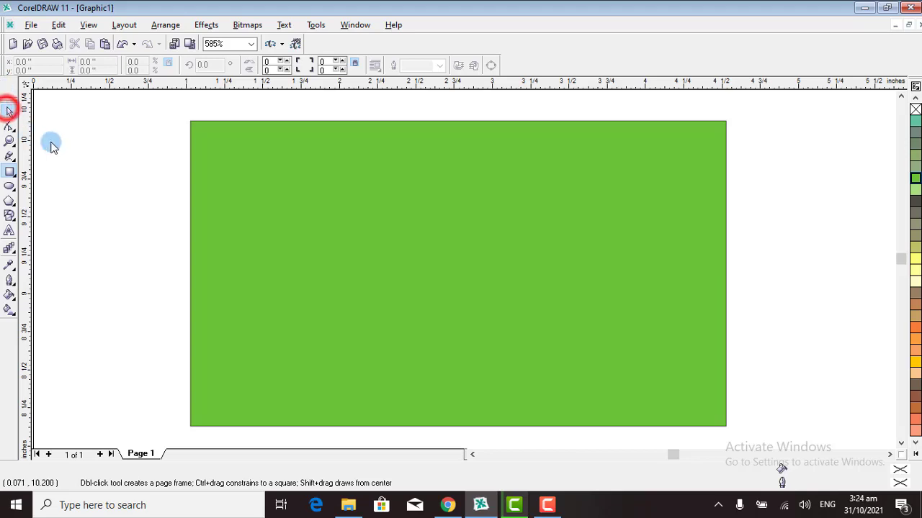
left_click(130, 135)
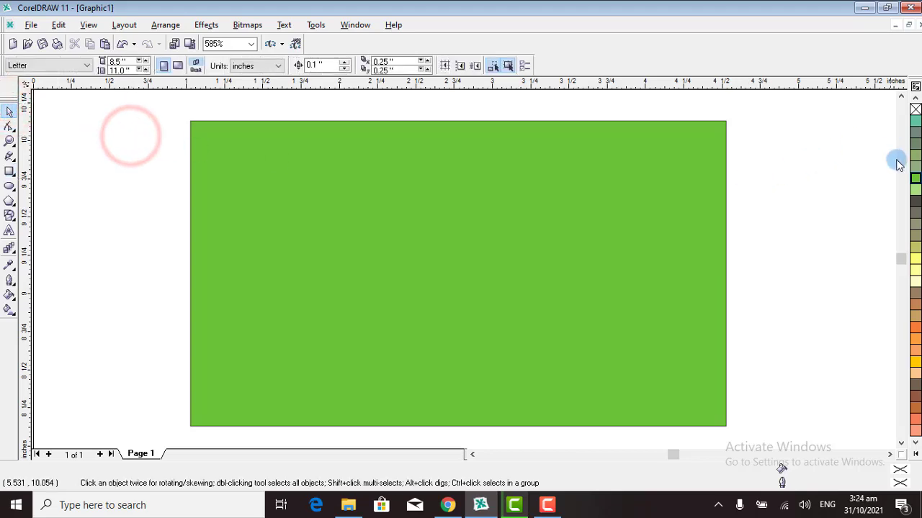
left_click(10, 142)
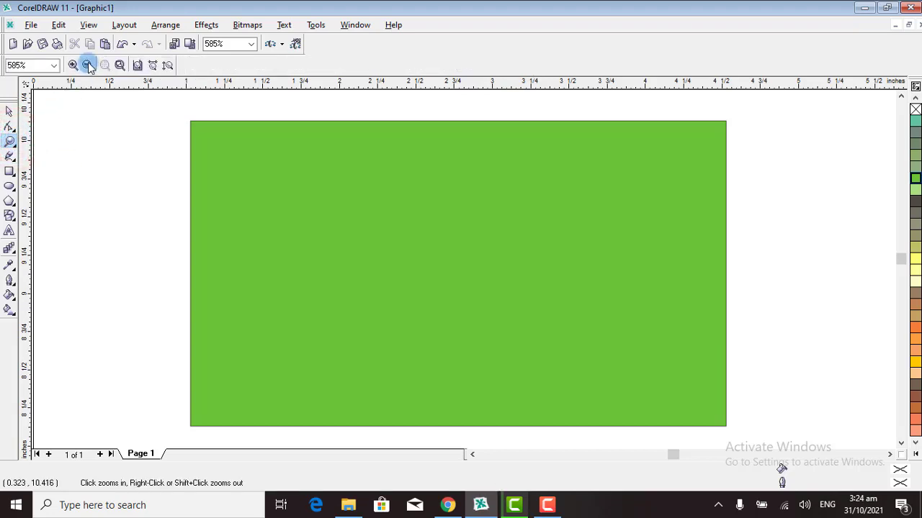
left_click(72, 65)
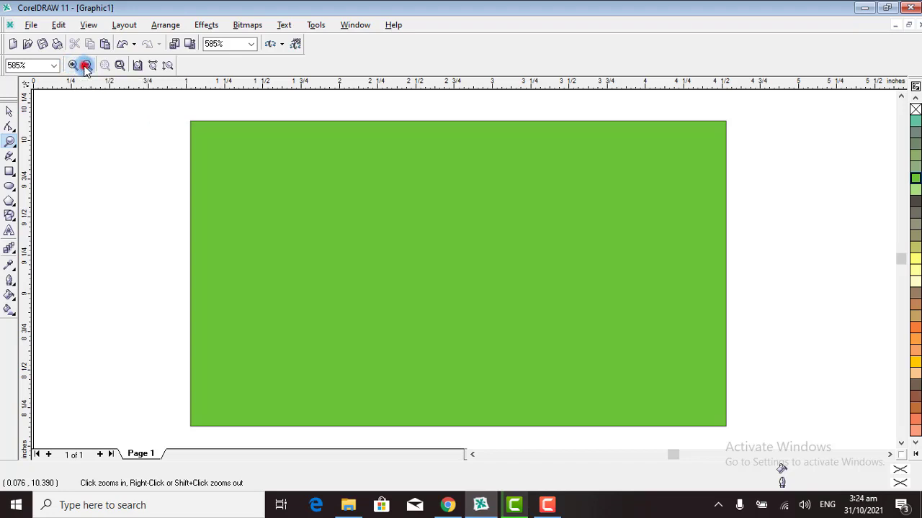
left_click(86, 66)
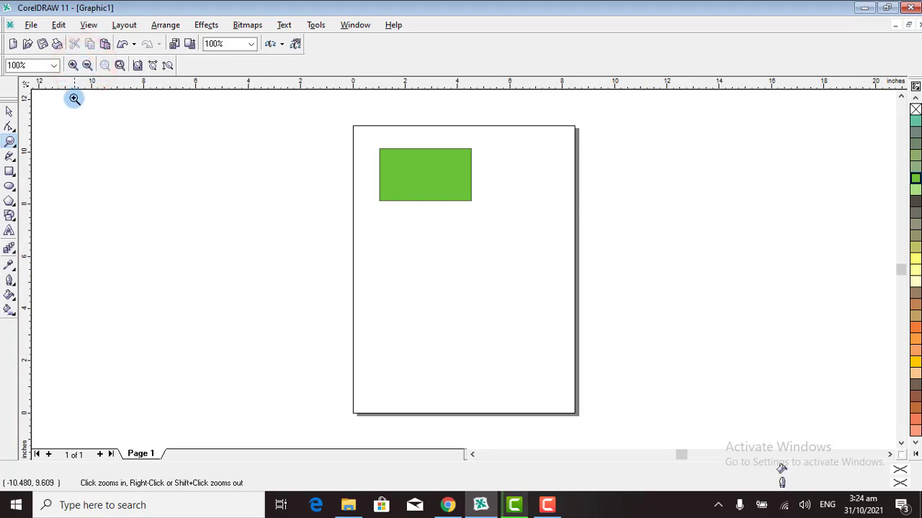
left_click(73, 65)
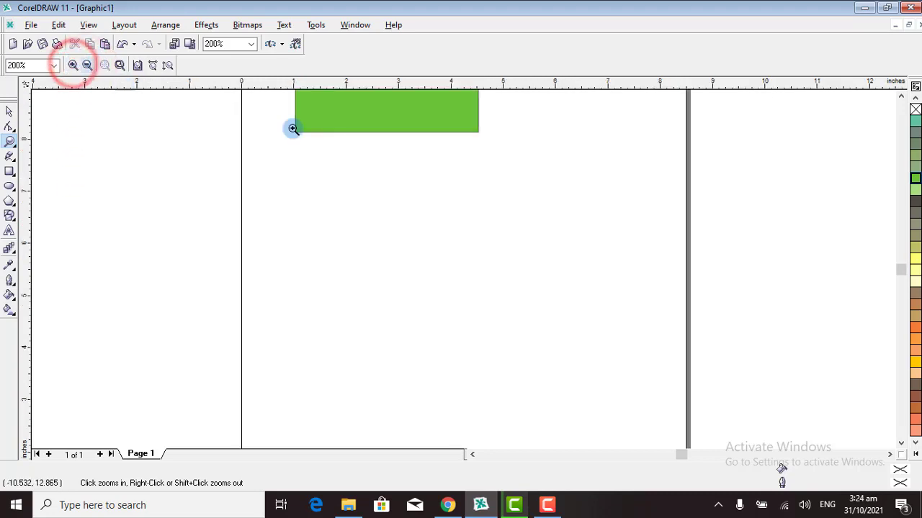
left_click(901, 98)
left_click(901, 97)
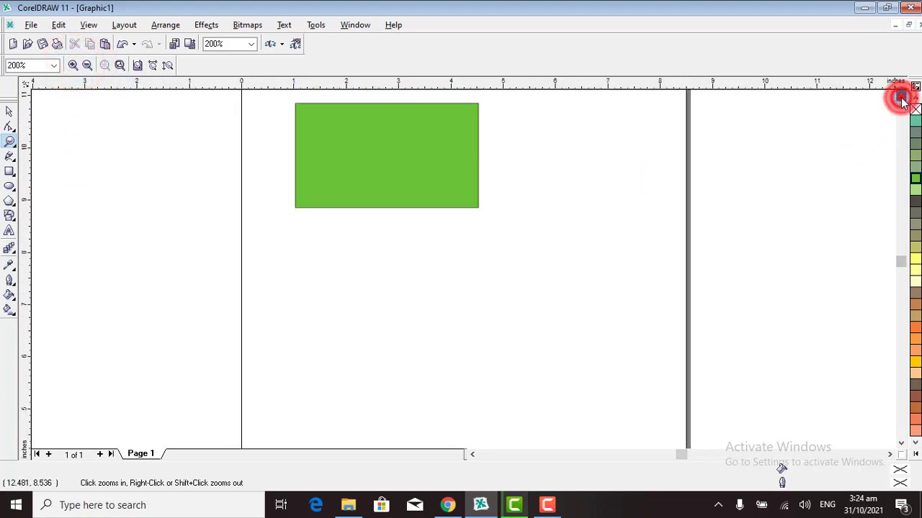
left_click(901, 97)
left_click(901, 97)
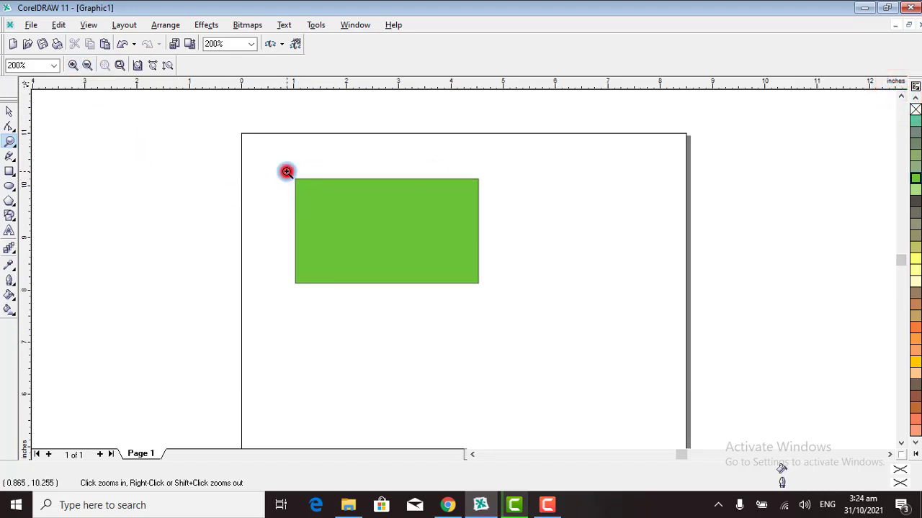
left_click_drag(286, 171, 486, 301)
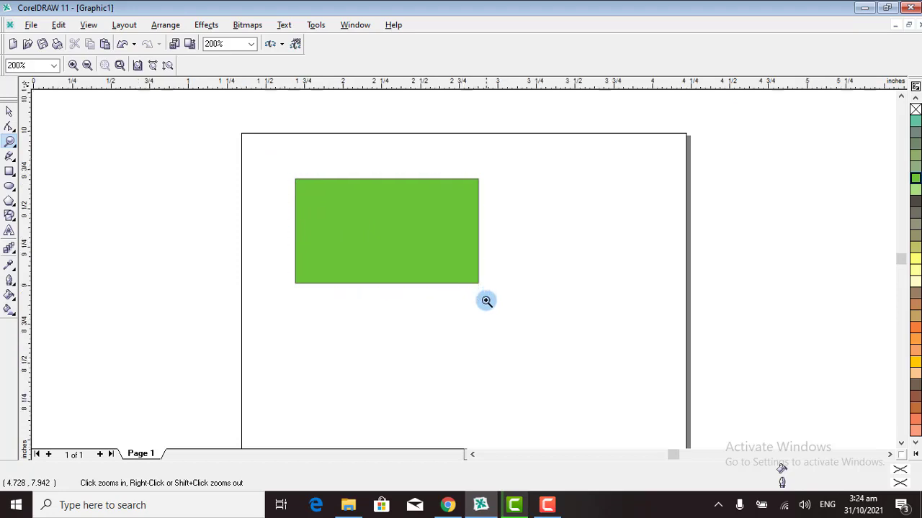
left_click(86, 65)
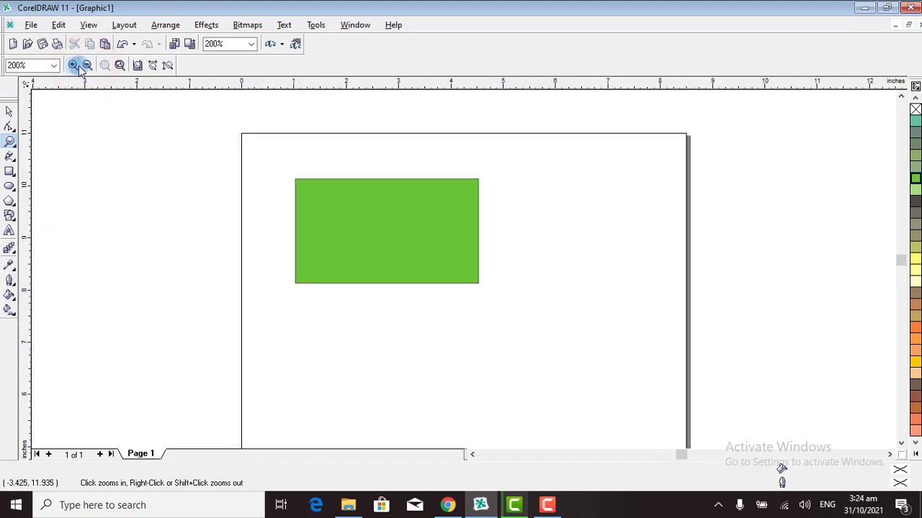
left_click(85, 65)
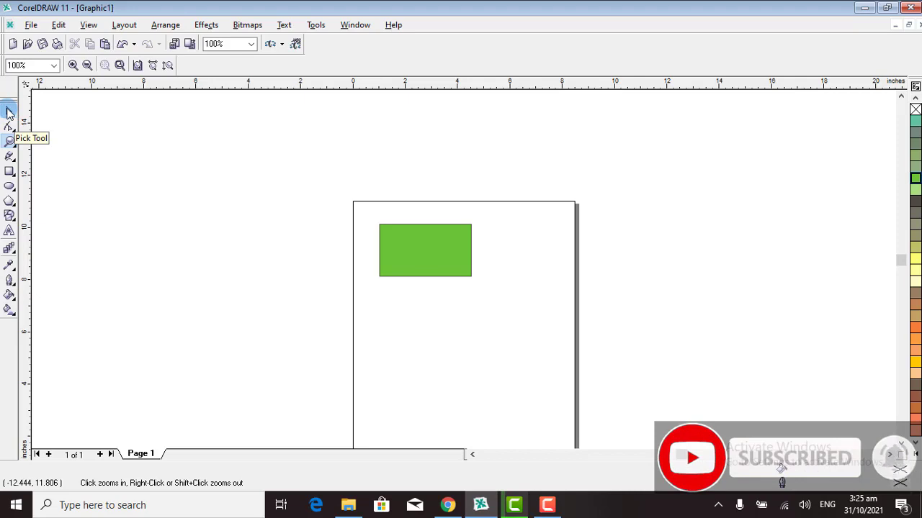
left_click(9, 111)
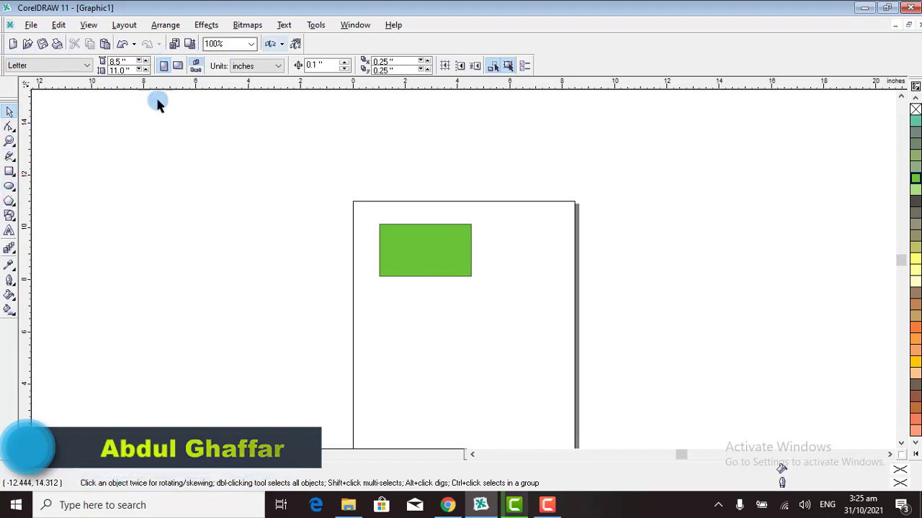
left_click(9, 128)
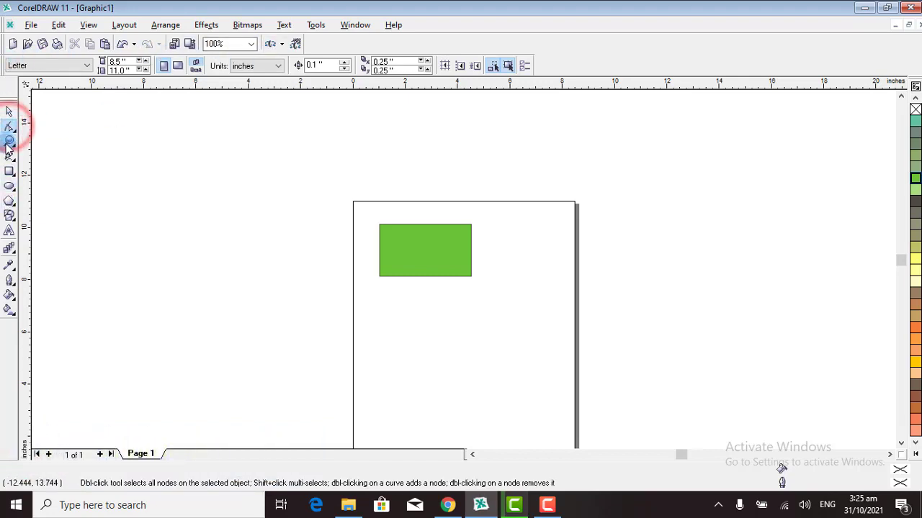
left_click(9, 141)
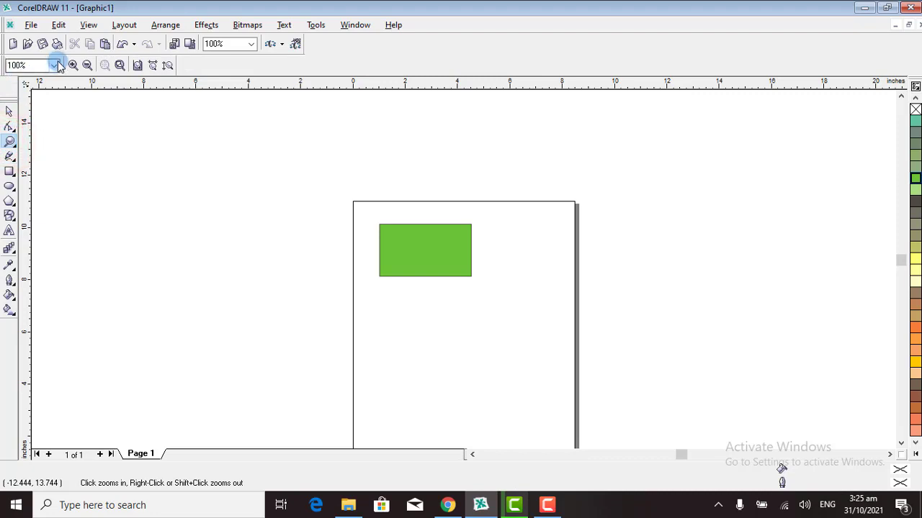
left_click(10, 173)
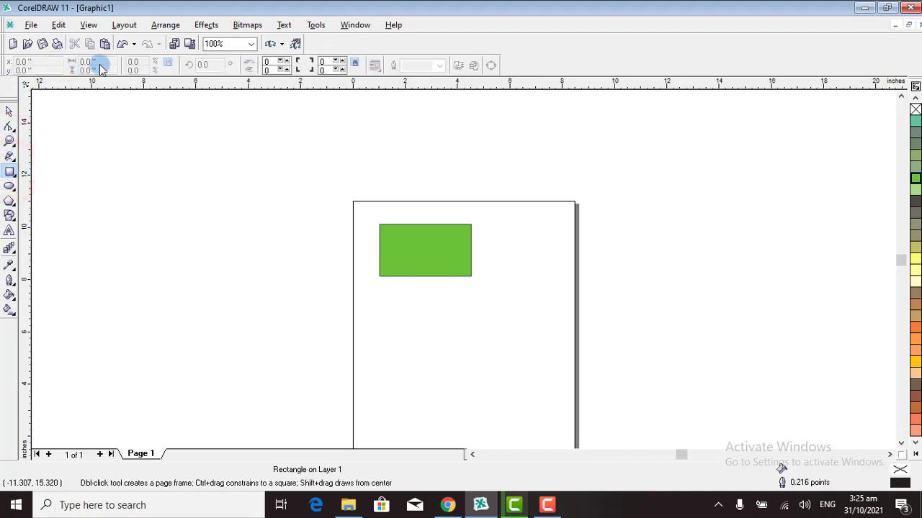
left_click(7, 231)
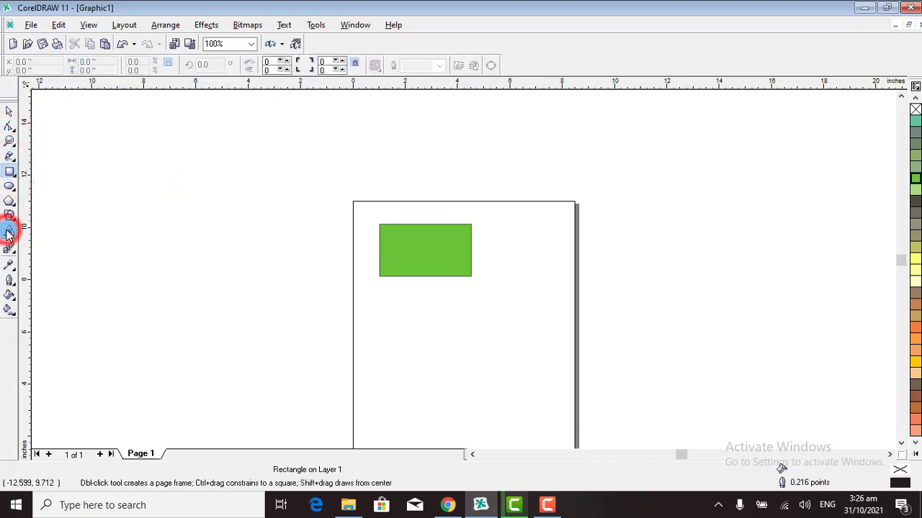
left_click(7, 231)
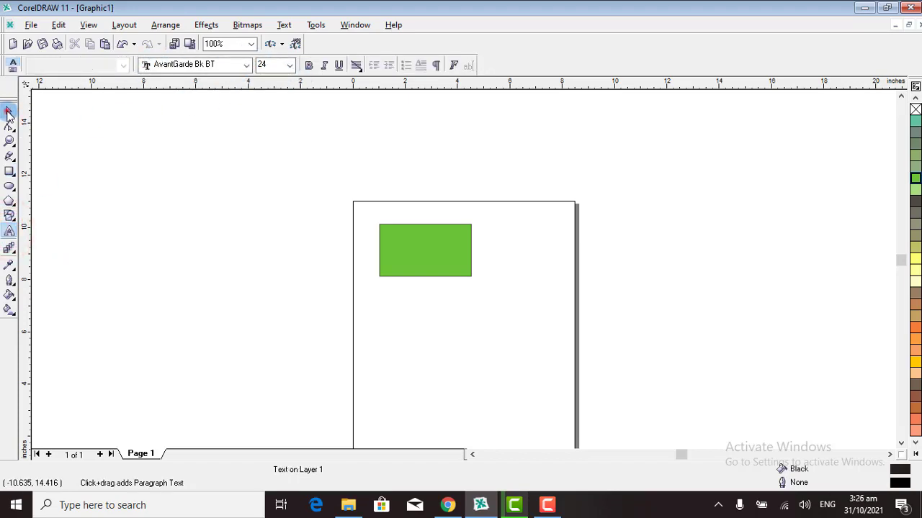
left_click(8, 111)
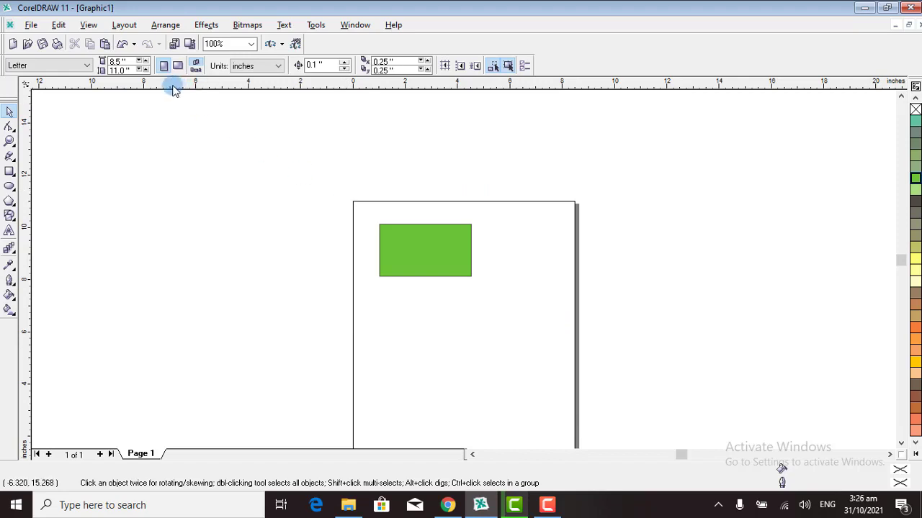
Change the document's drawing units to feet
left_click(118, 62)
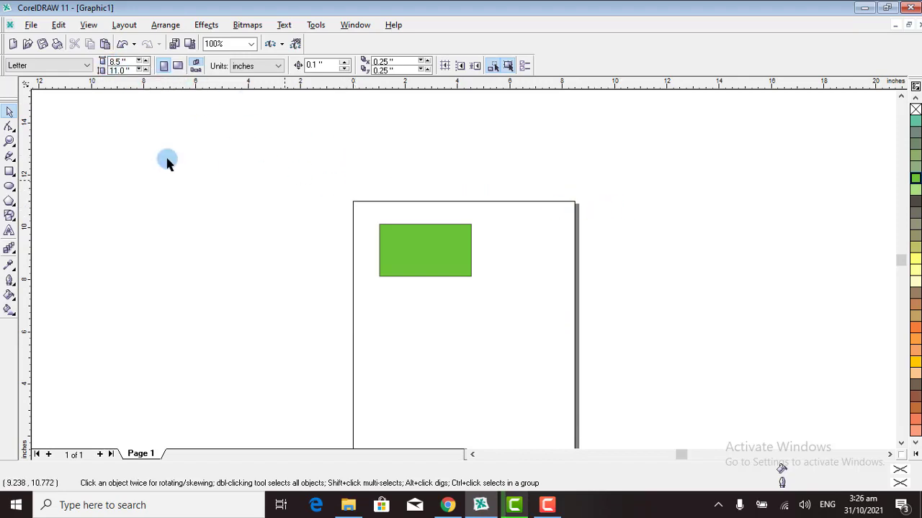
left_click(117, 71)
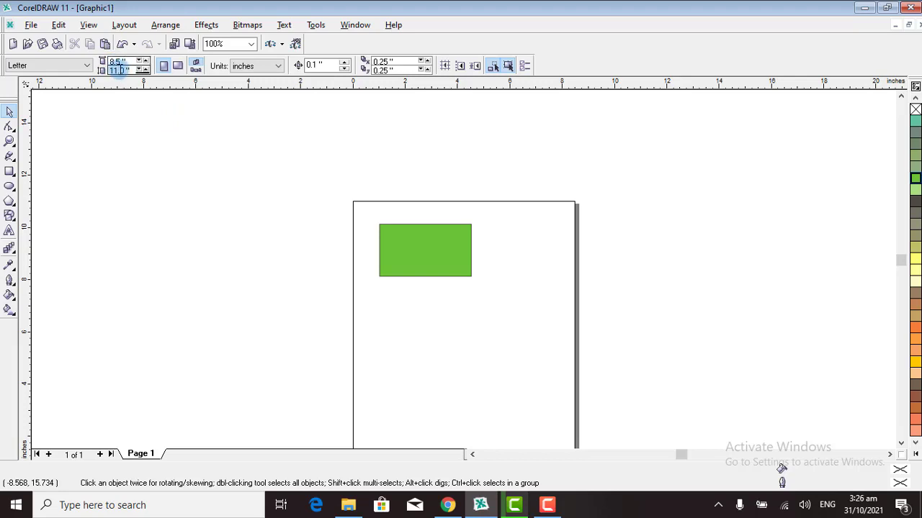
left_click(239, 70)
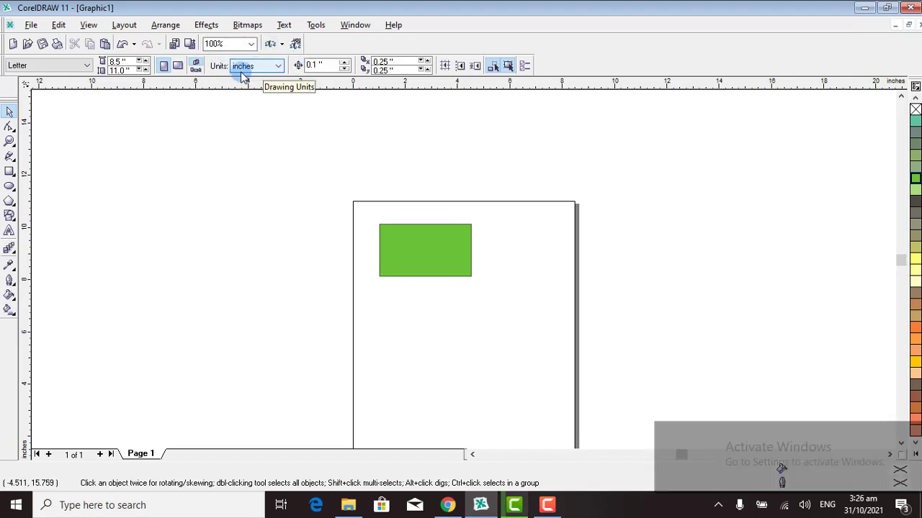
left_click(277, 67)
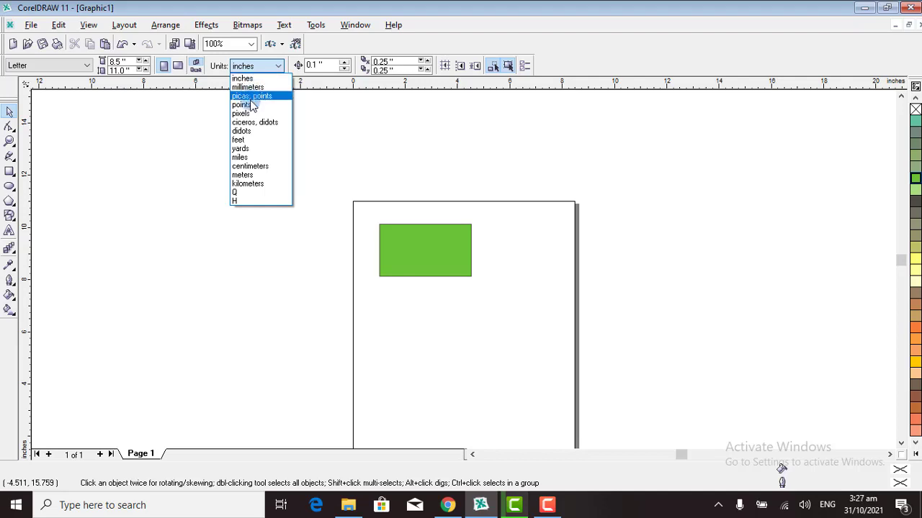
left_click(246, 137)
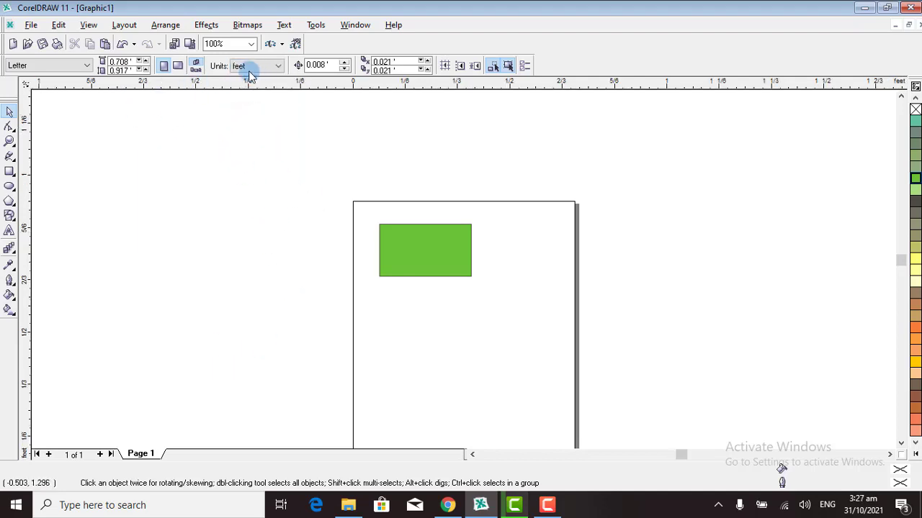
left_click(119, 71)
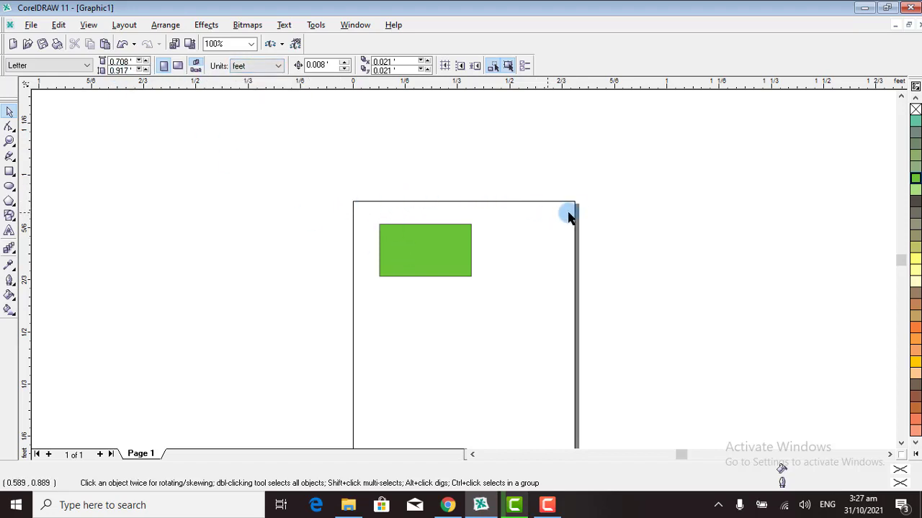
left_click(119, 70)
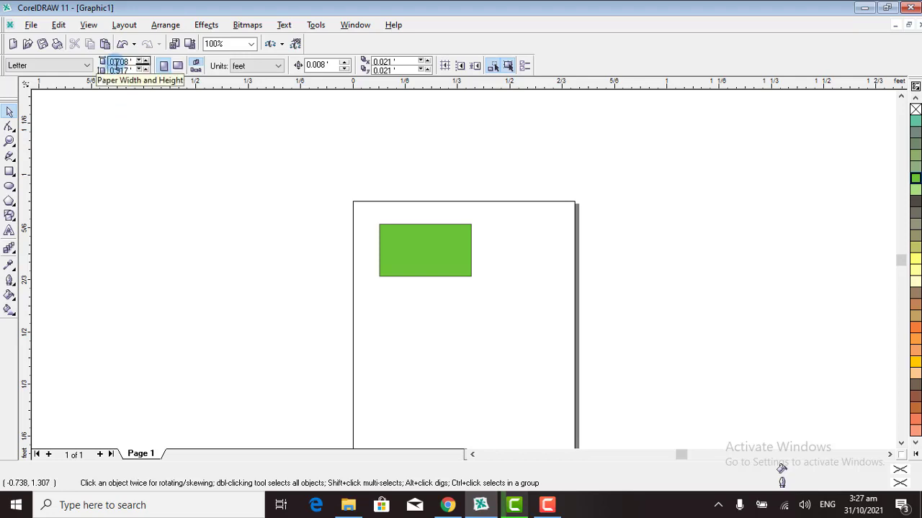
left_click(120, 62)
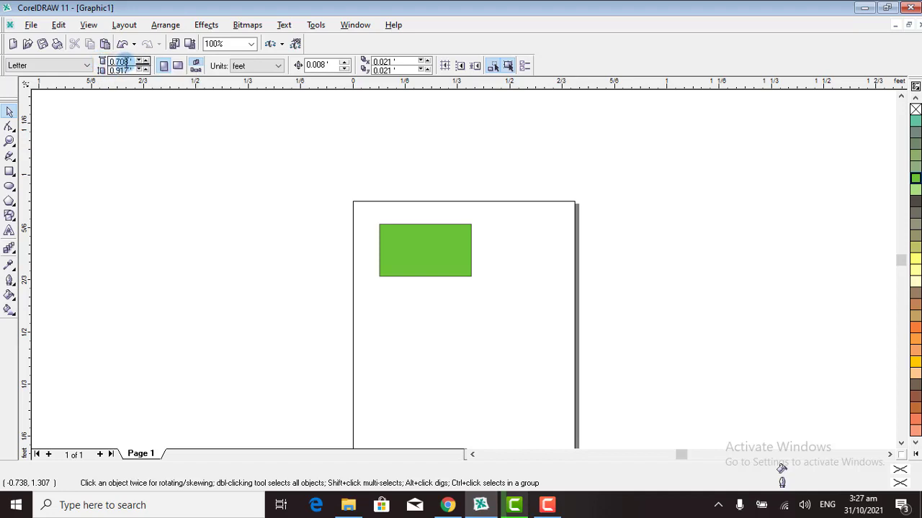
left_click(115, 70)
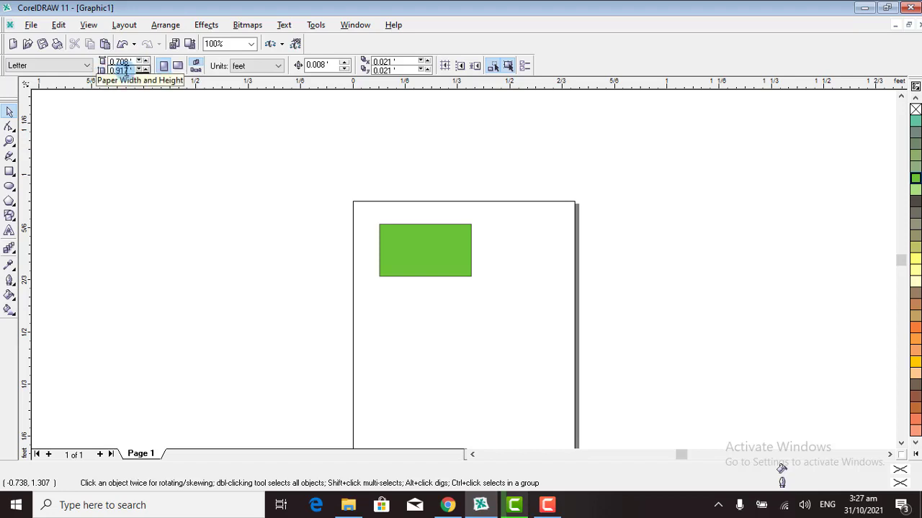
left_click(271, 68)
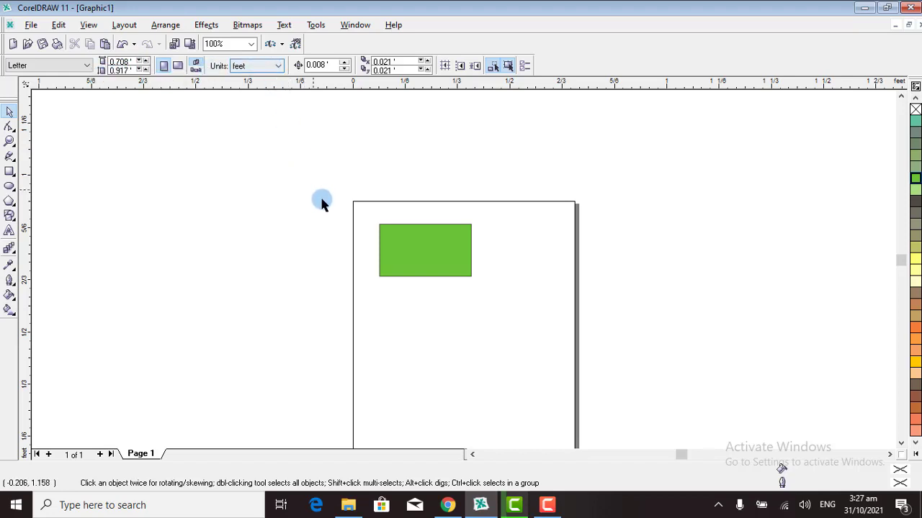
Draw a rectangle about 0.36 ft wide and 0.11 ft high on the empty area left of the page
left_click(8, 173)
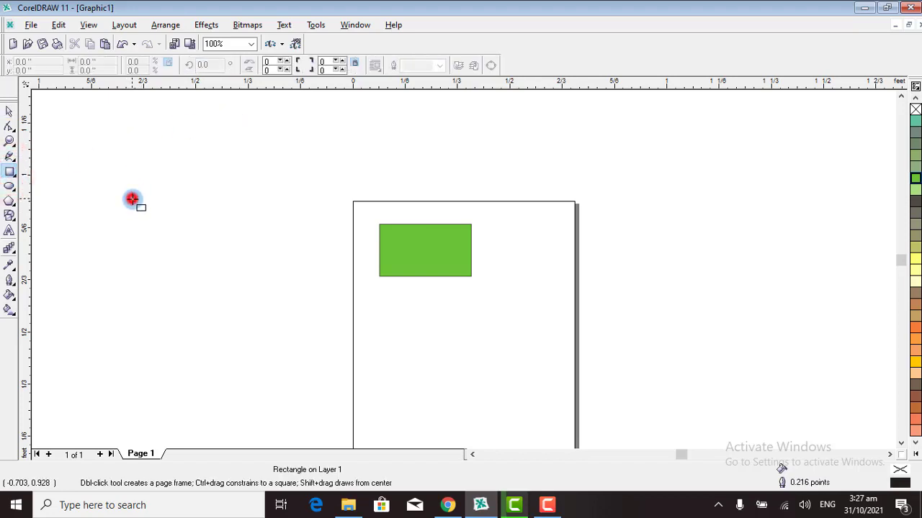
left_click_drag(132, 199, 205, 232)
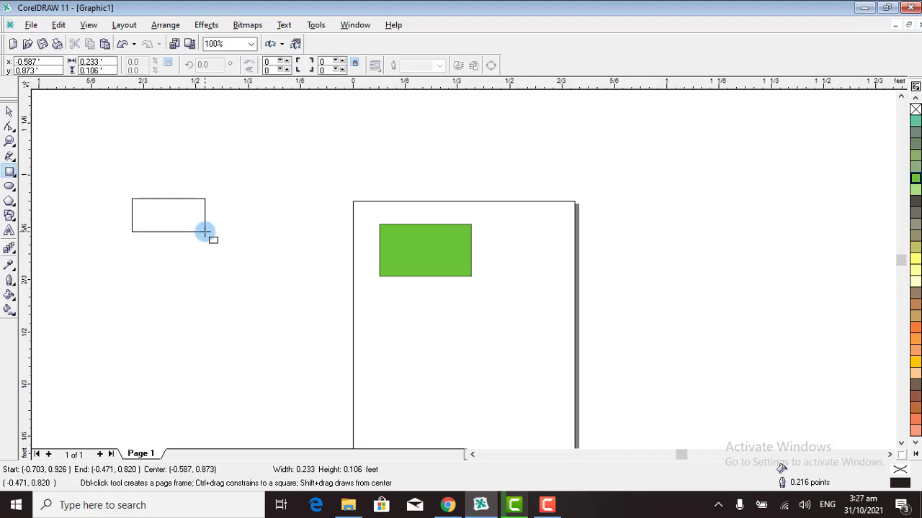
left_click_drag(205, 232, 245, 232)
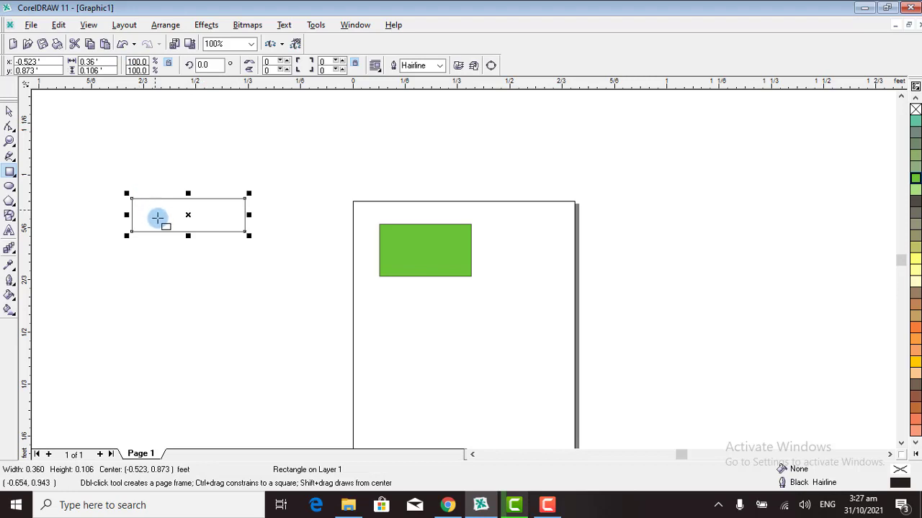
Set the new rectangle's size to 2 ft wide and 3 ft high
left_click(169, 65)
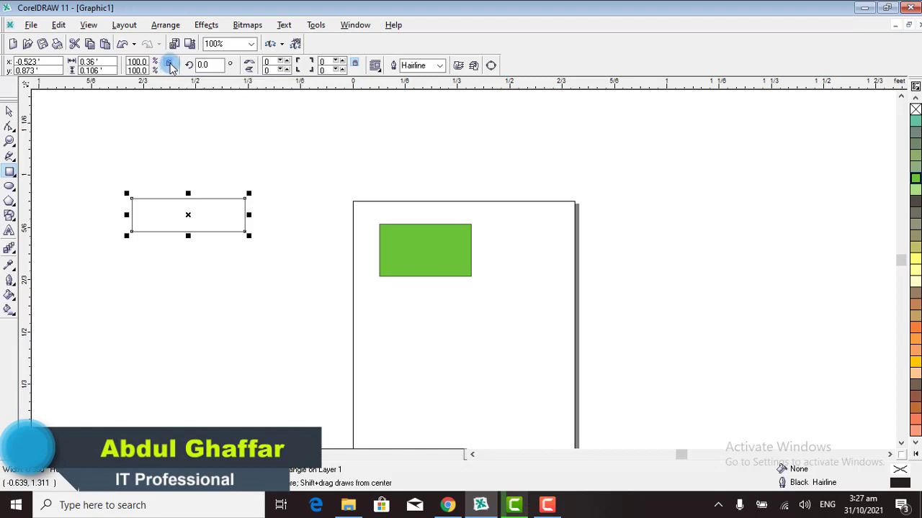
left_click(169, 65)
left_click(170, 65)
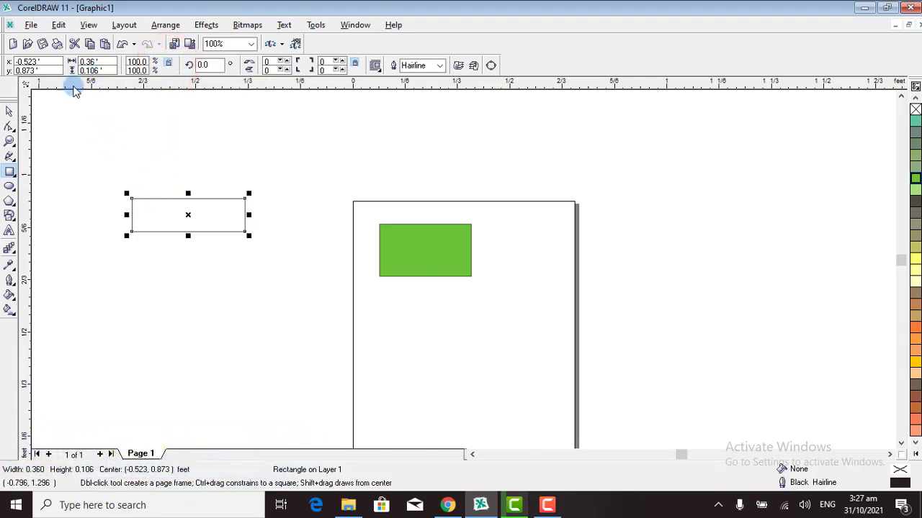
double_click(86, 62)
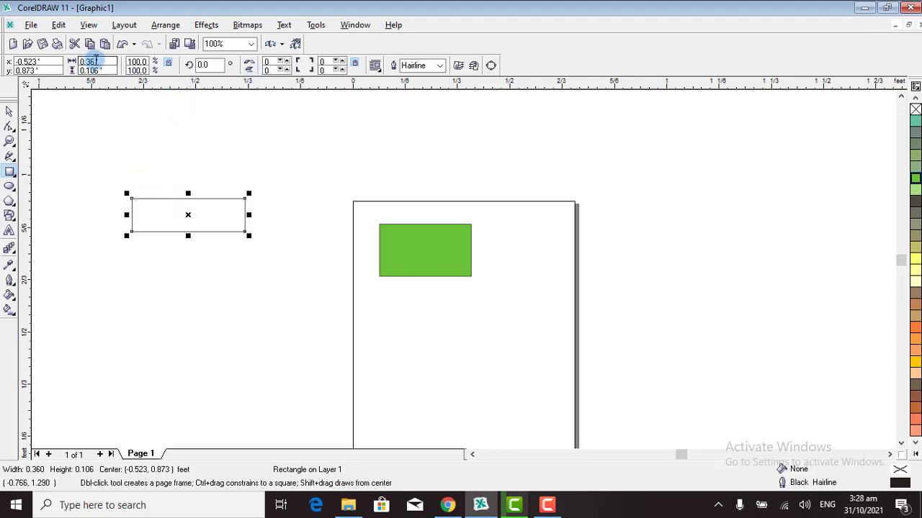
left_click_drag(96, 62, 72, 63)
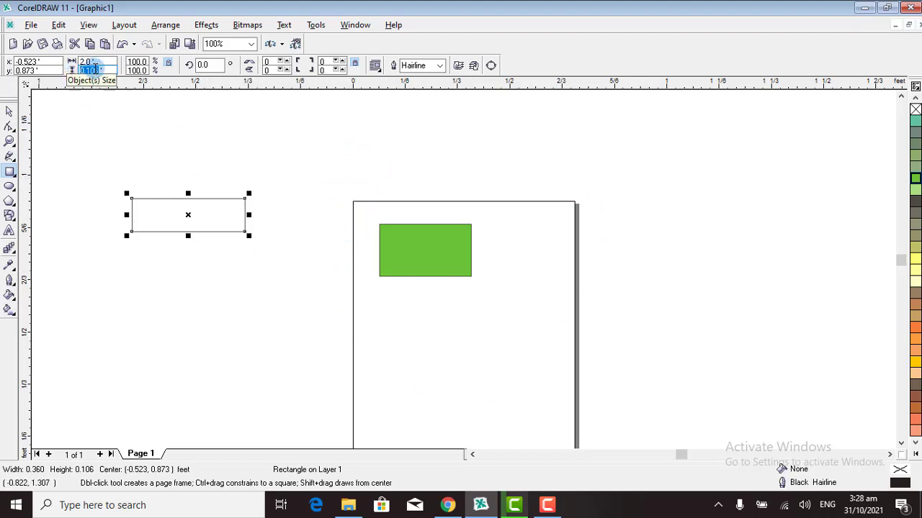
key("Return")
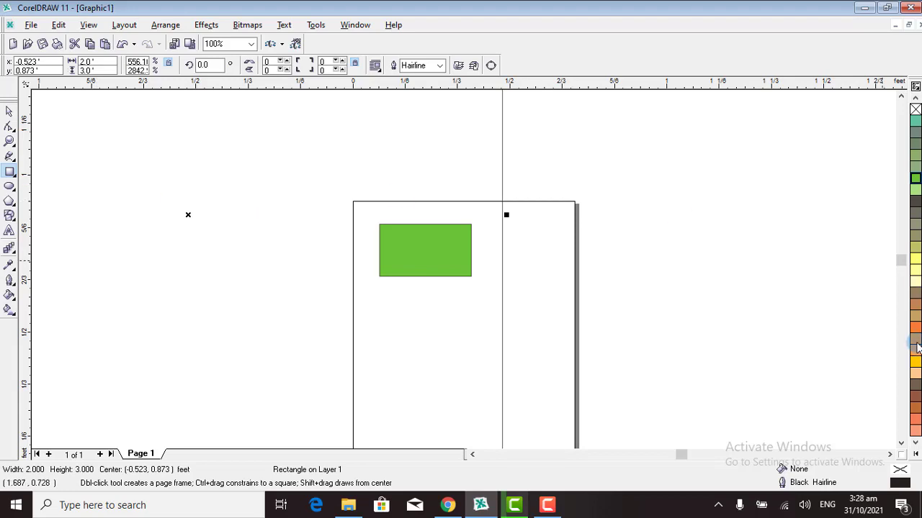
Fill the 2 by 3 ft rectangle with Mint Green and move it right of the page, centred at about (2.58, 0.99) ft
left_click(914, 124)
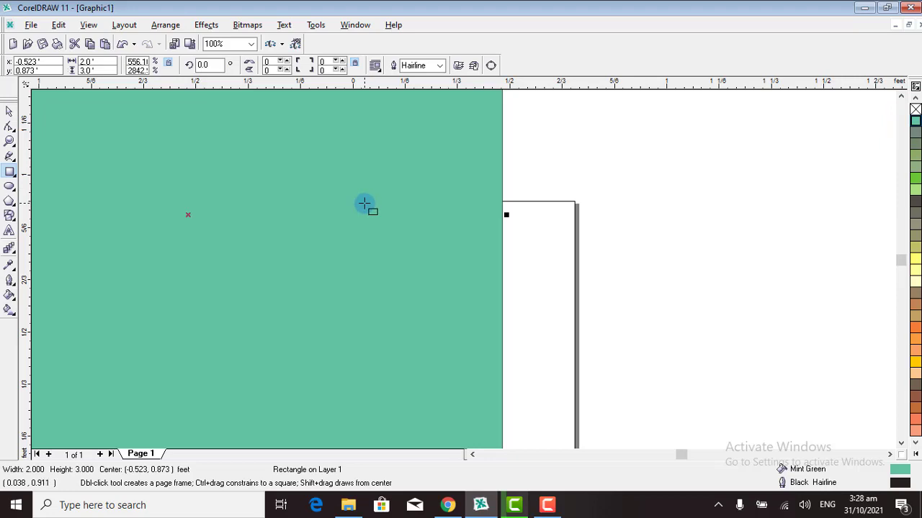
left_click(8, 141)
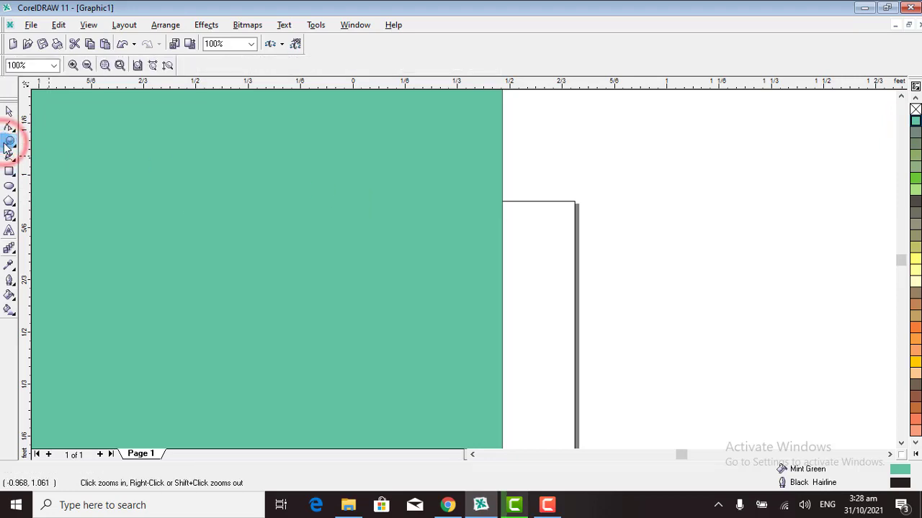
left_click(87, 65)
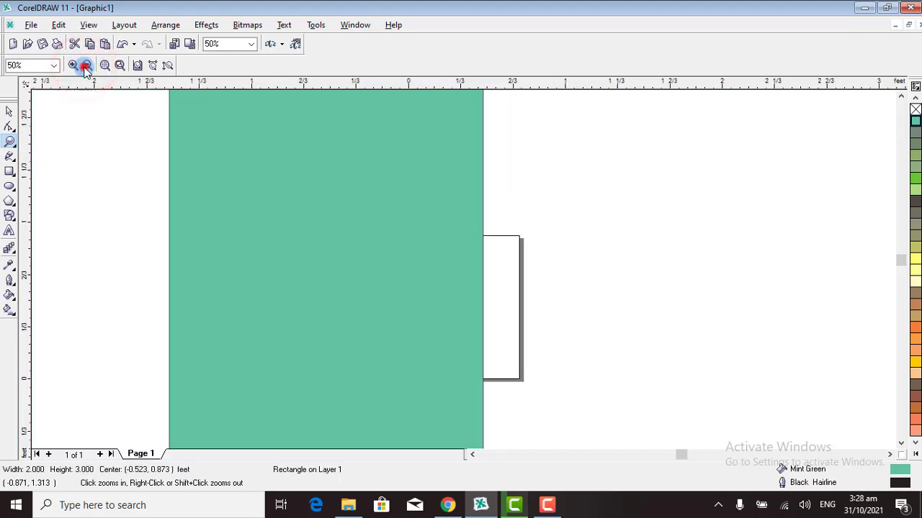
left_click(87, 66)
left_click(9, 112)
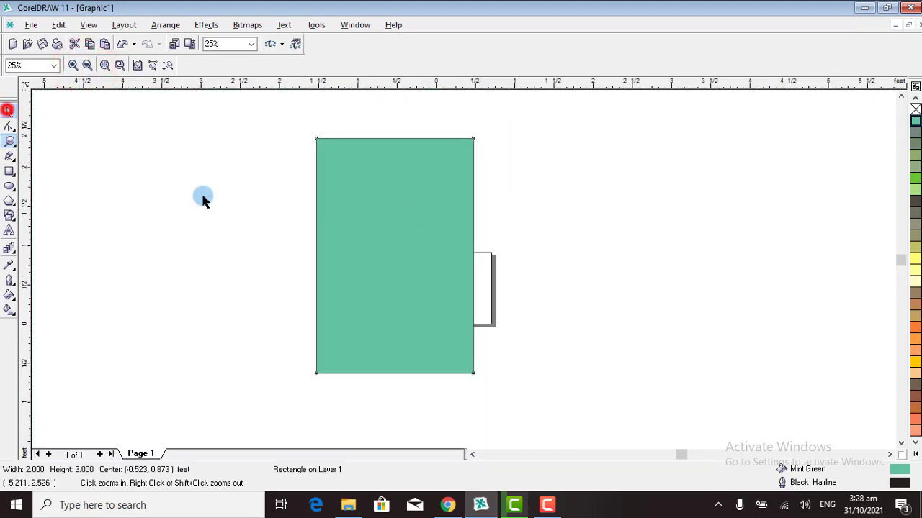
left_click(395, 251)
left_click_drag(487, 252, 609, 242)
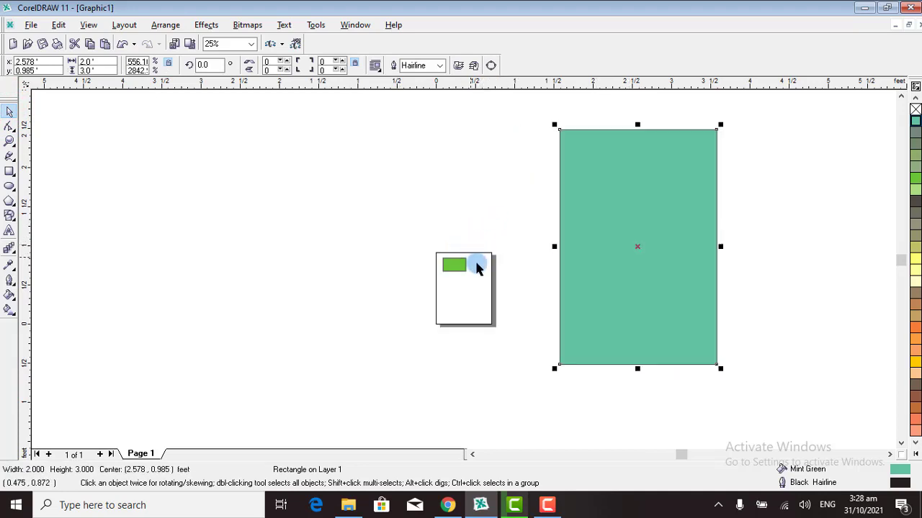
Set the page size to 2 ft wide and 3 ft high
left_click(291, 213)
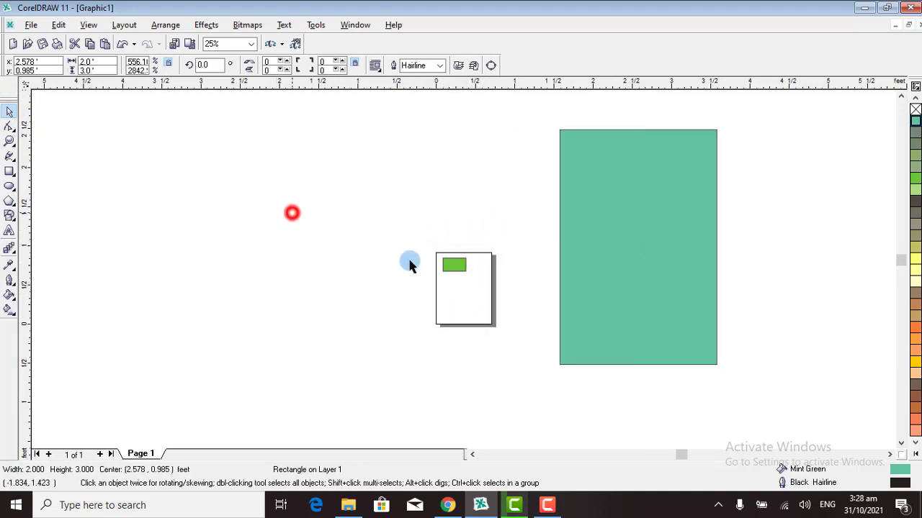
left_click(471, 253)
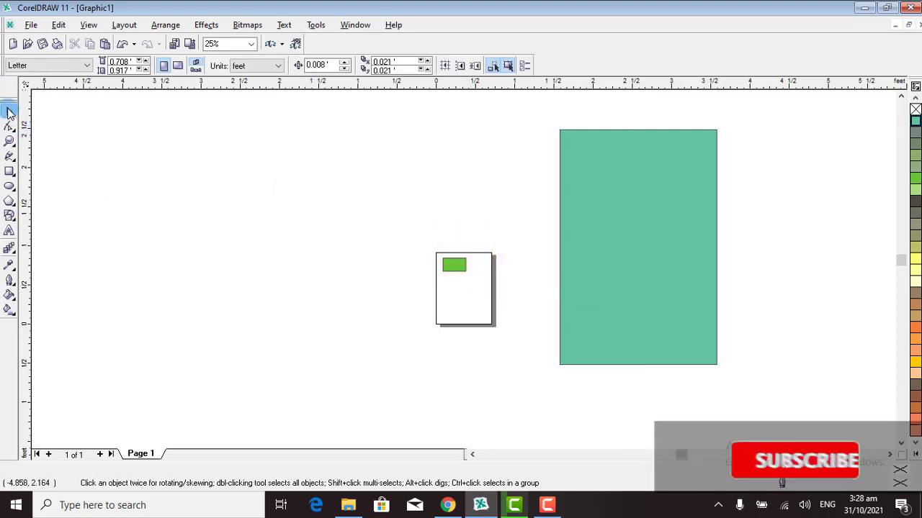
left_click(127, 62)
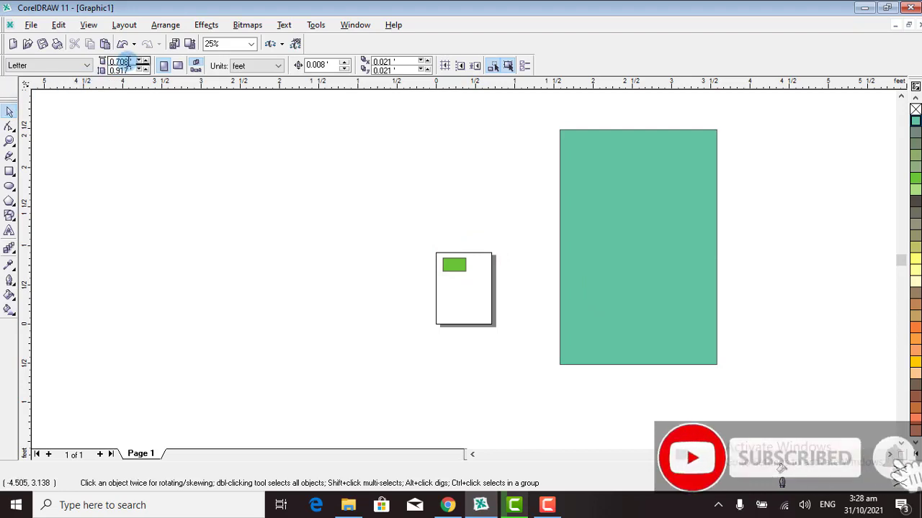
left_click_drag(127, 62, 107, 63)
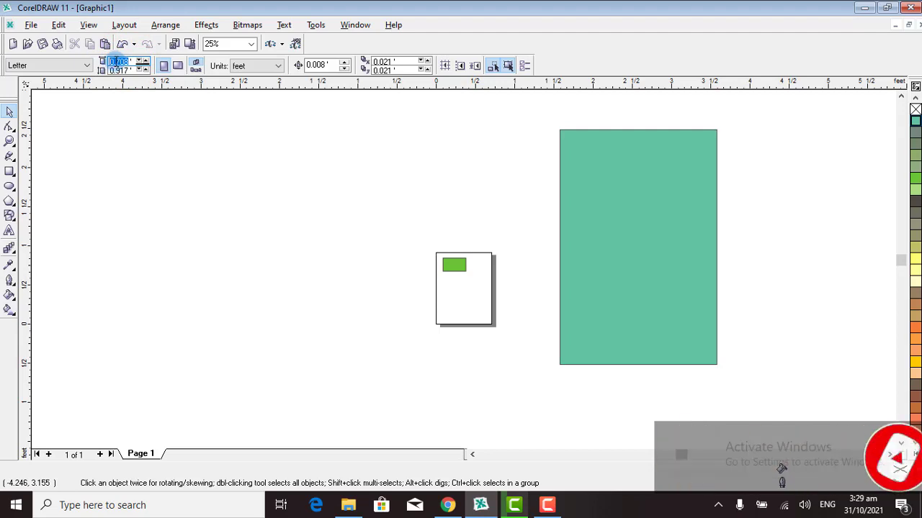
type("2")
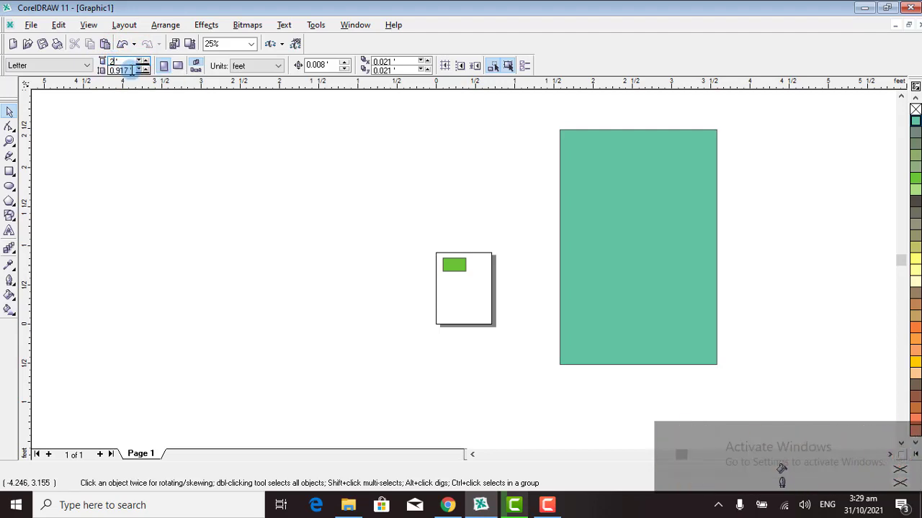
type("3")
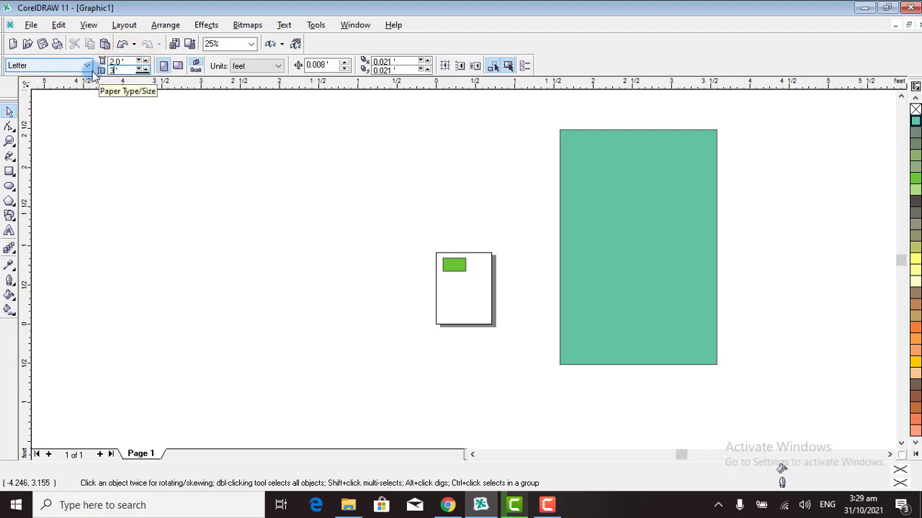
key("Return")
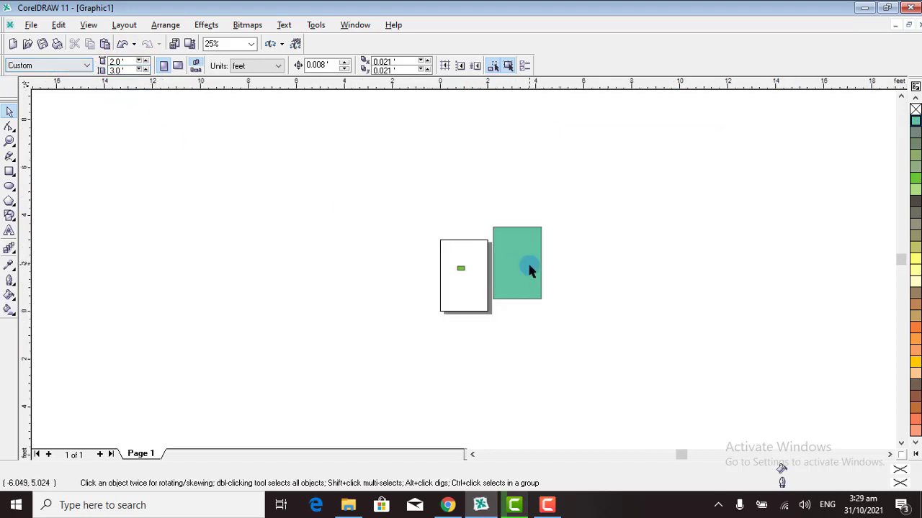
Try the mint green rectangle over the page to compare their sizes, and put it back beside the page
left_click(9, 139)
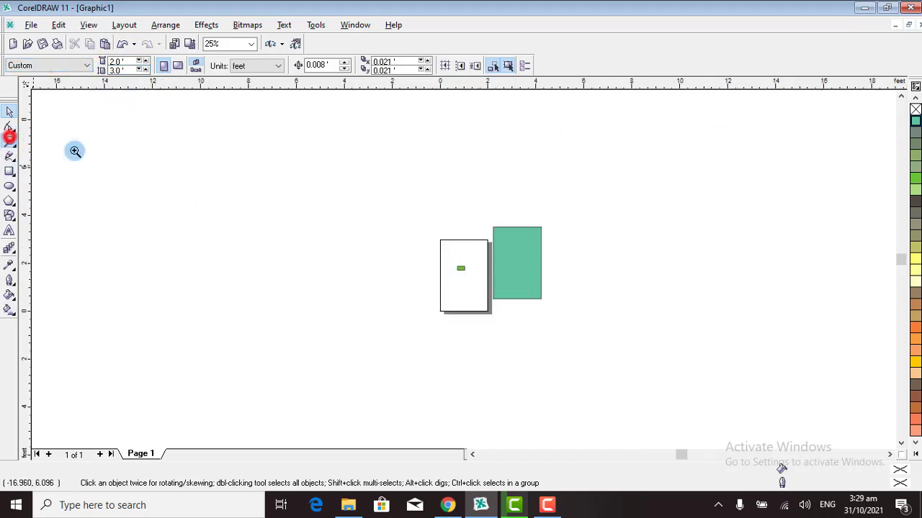
left_click(425, 210)
left_click_drag(557, 299, 555, 330)
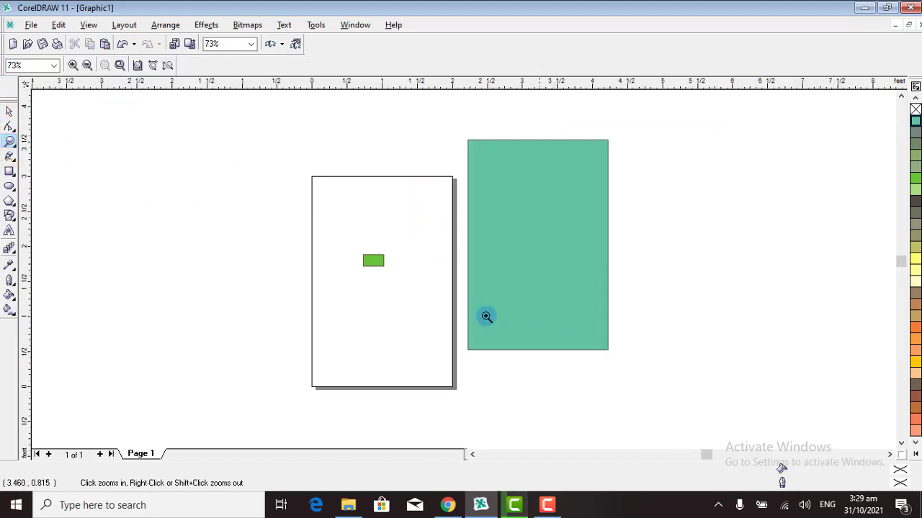
left_click_drag(283, 129, 642, 428)
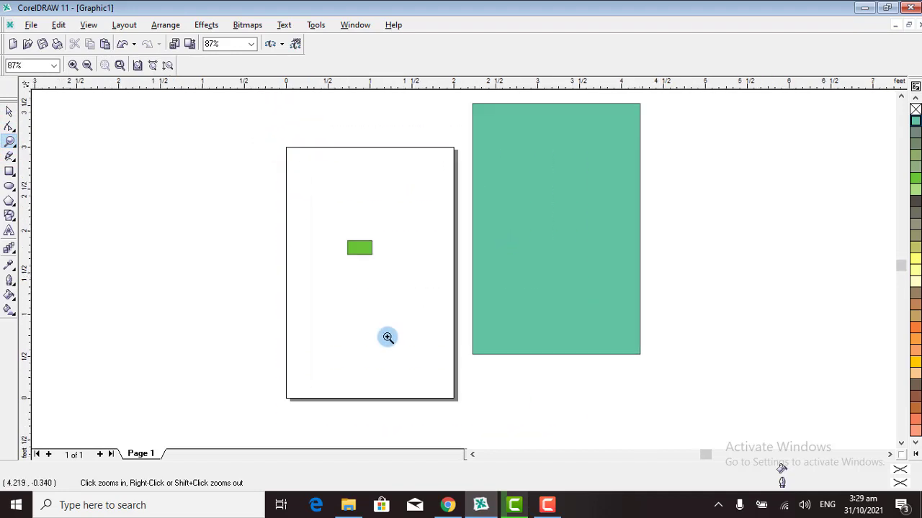
left_click(10, 110)
left_click(562, 215)
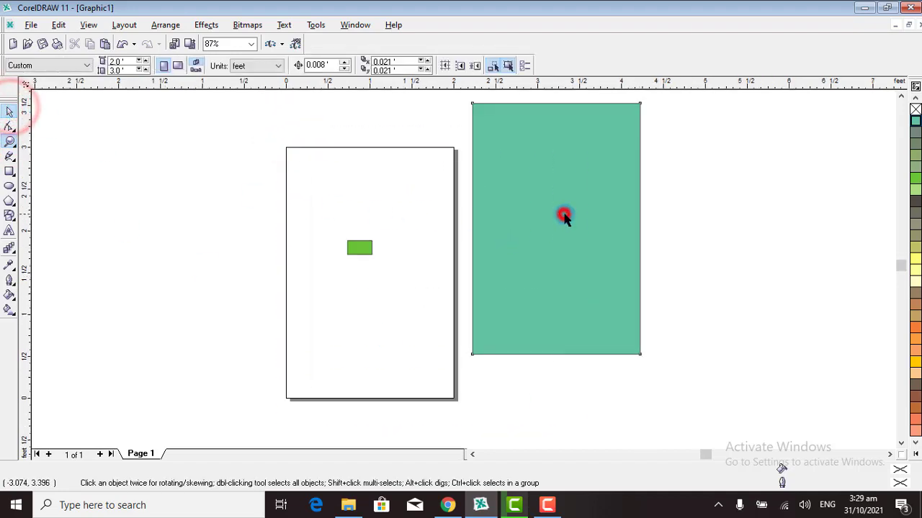
left_click_drag(557, 229, 368, 271)
key("ctrl+z")
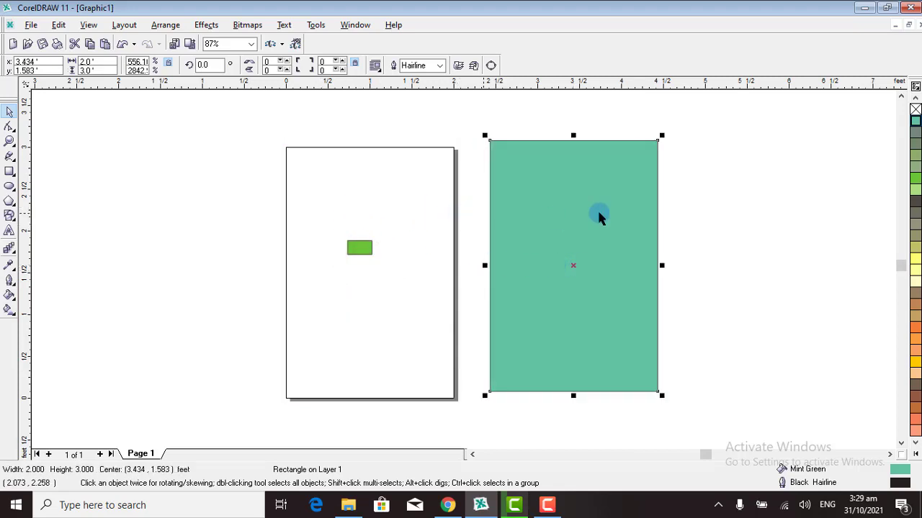
Delete the small green rectangle on the page and shift the mint green rectangle to a centre of about (3.31, 1.53) ft
left_click_drag(239, 204, 408, 302)
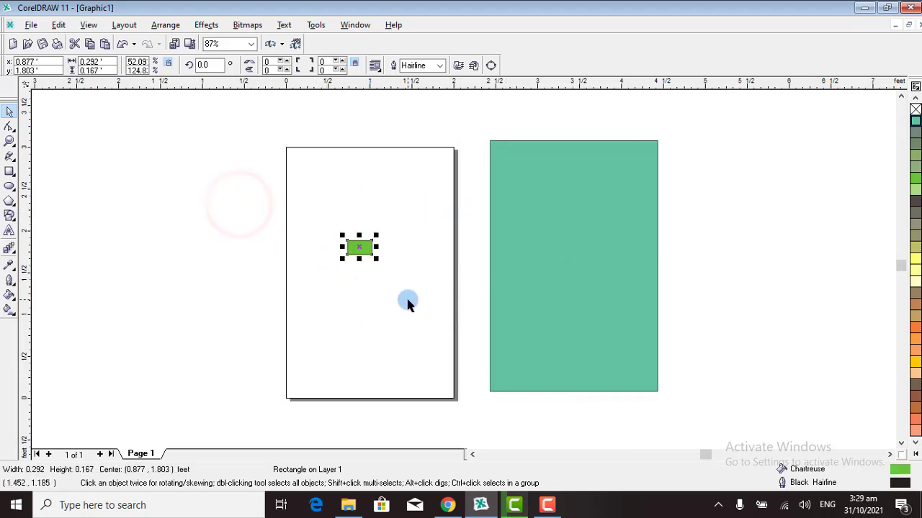
key("Delete")
left_click(580, 227)
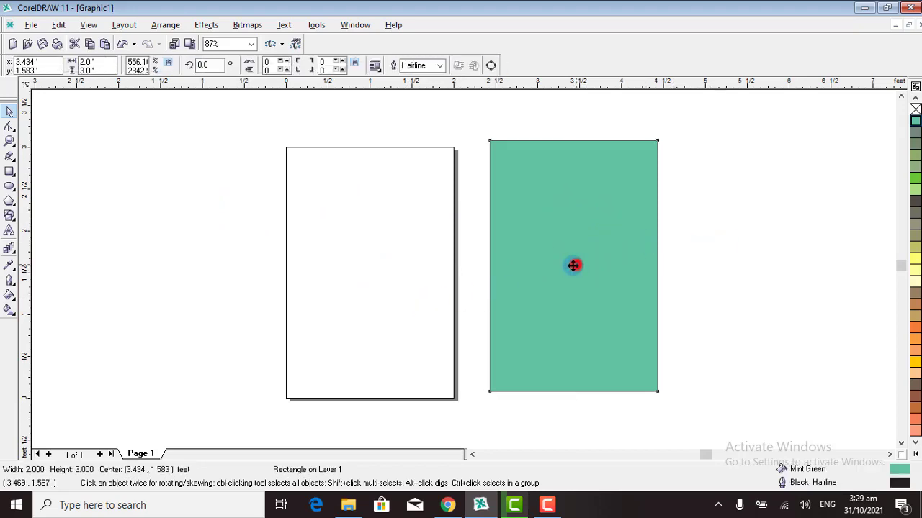
left_click_drag(573, 265, 563, 268)
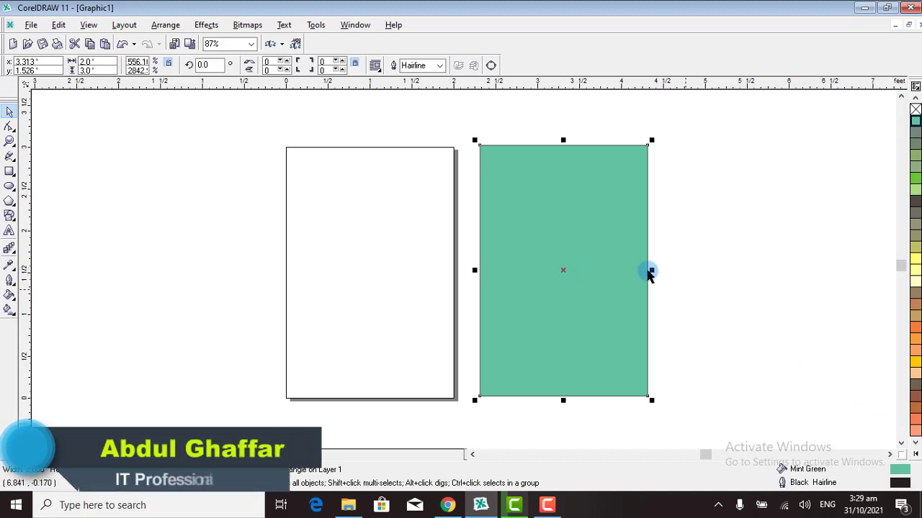
Change the fill of the mint green rectangle to Blue Purple
left_click(916, 443)
left_click(915, 444)
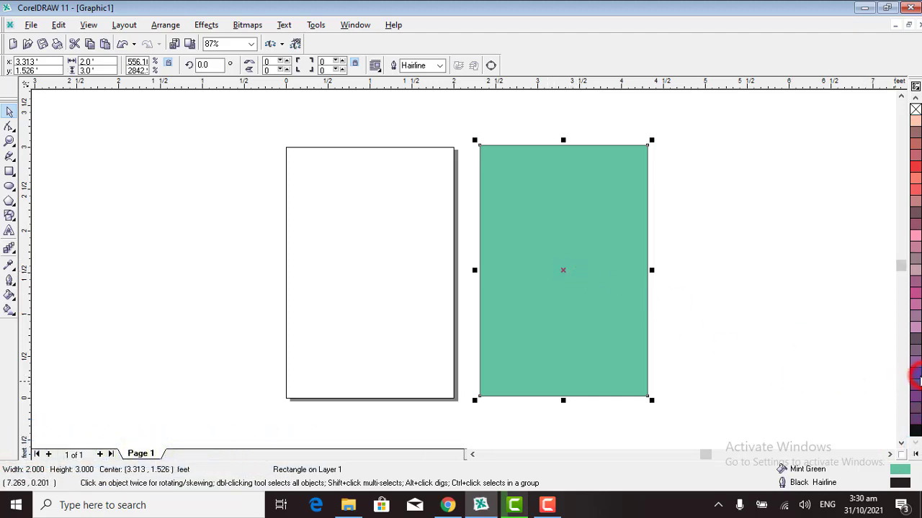
left_click(915, 375)
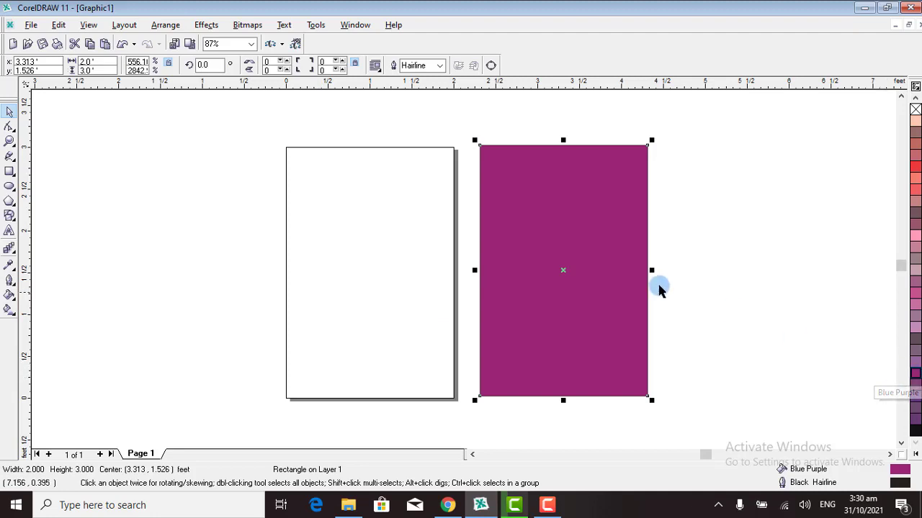
left_click(697, 148)
left_click(623, 146)
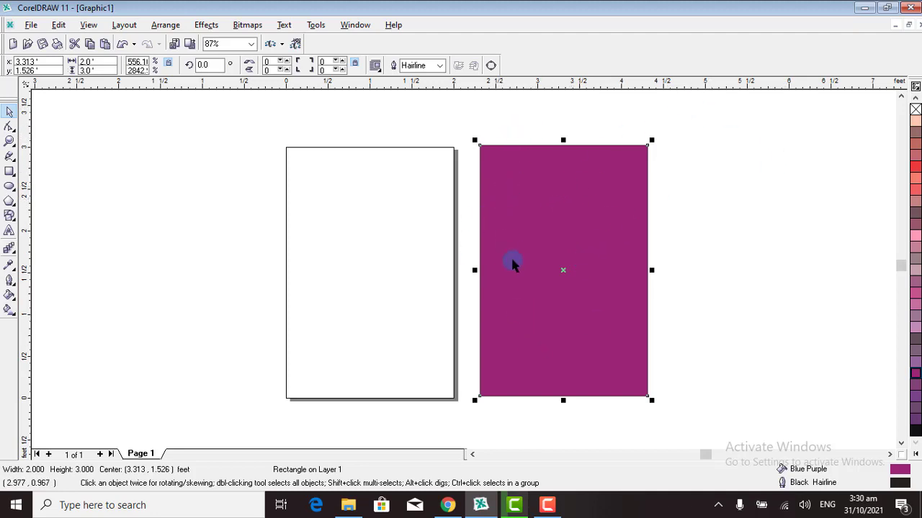
Remove the rectangle's fill and move it slightly away from the page, to a centre of about (3.46, 1.58) ft
left_click(915, 109)
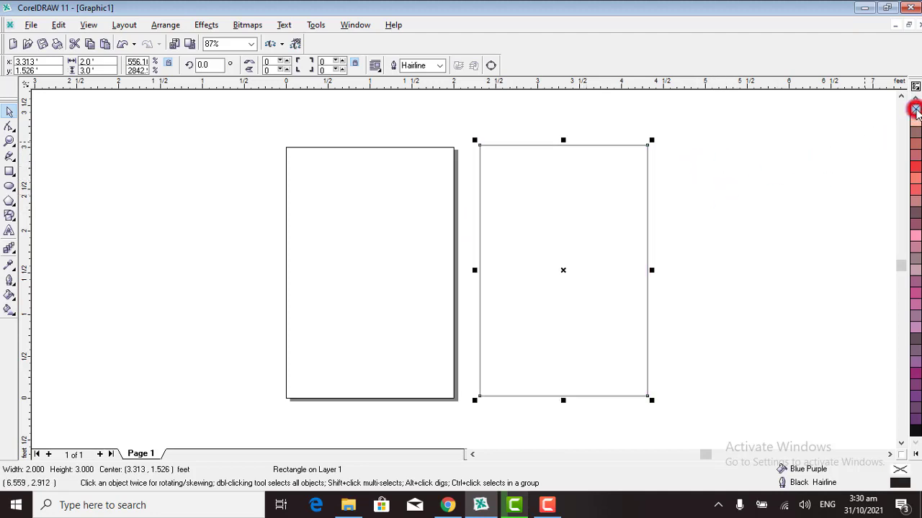
left_click(735, 165)
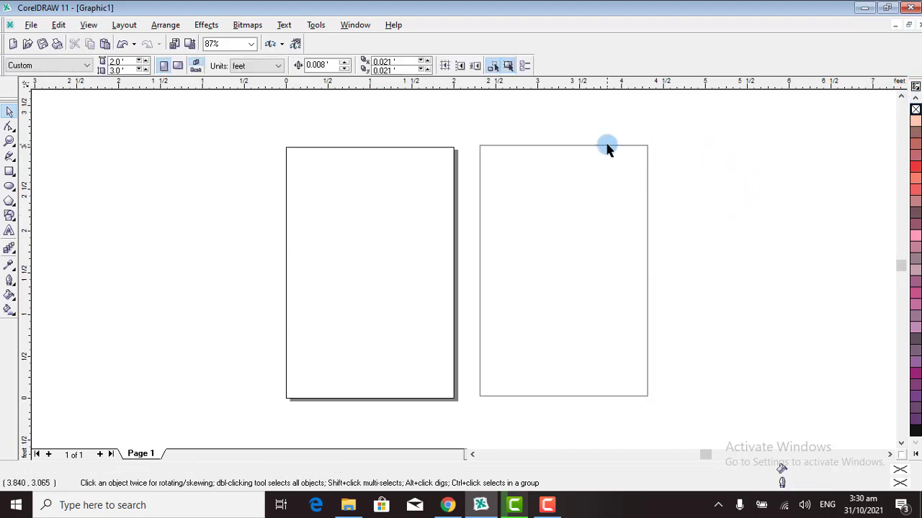
mouse_move(605, 144)
left_mouse_down()
mouse_move(531, 144)
mouse_move(617, 141)
left_mouse_up()
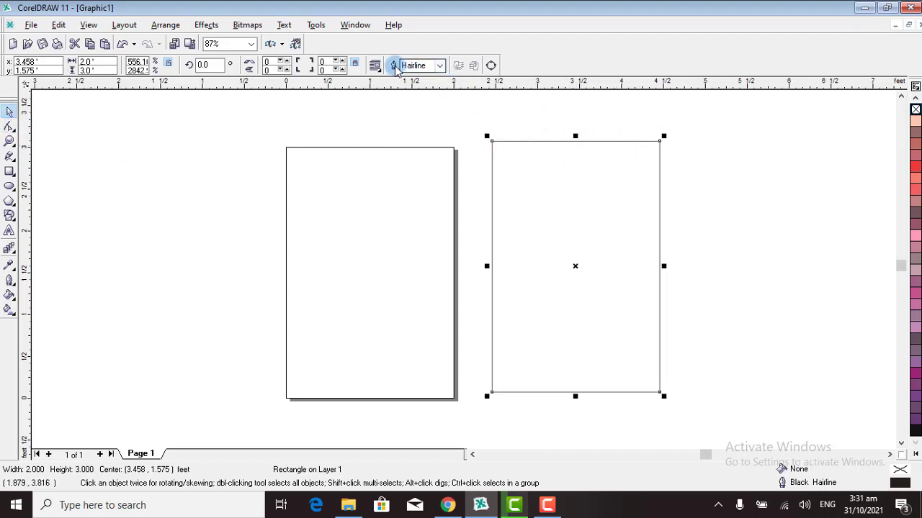
Try an 8 pt outline on the unfilled rectangle and set its outline width to 24 pt
left_click(439, 67)
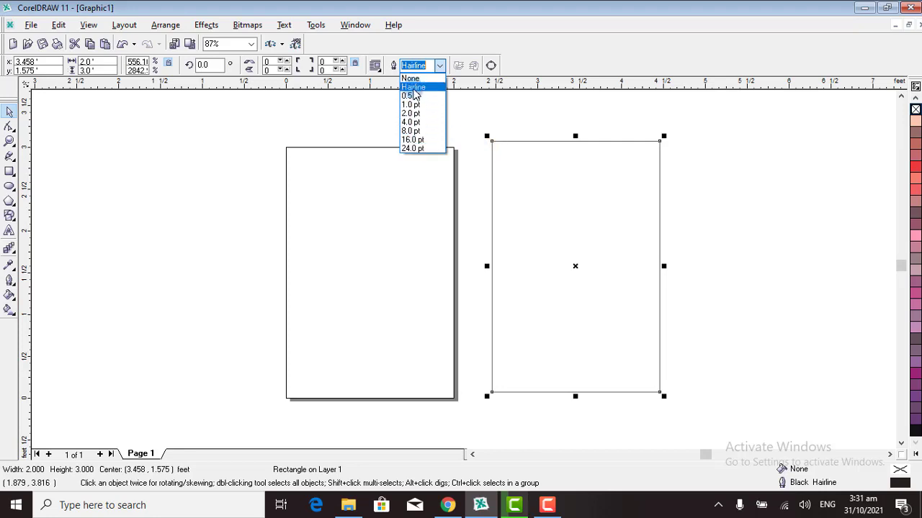
left_click(410, 133)
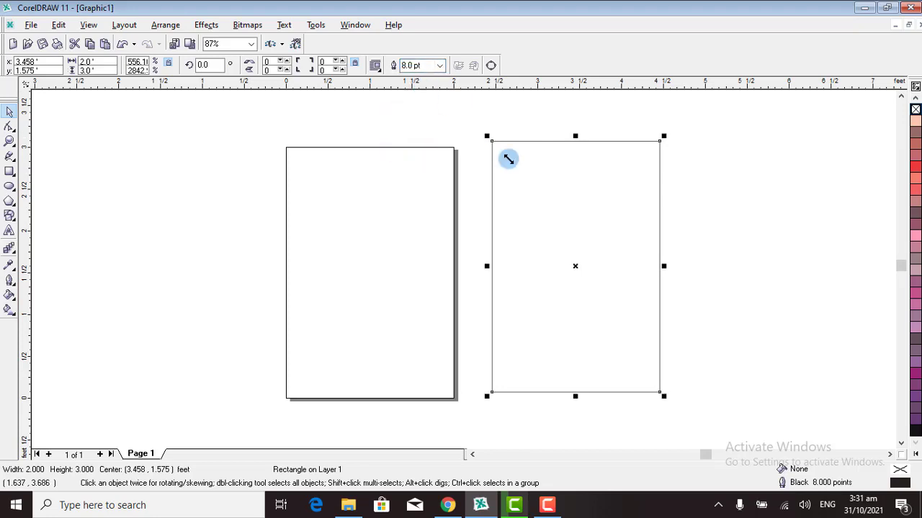
left_click(441, 64)
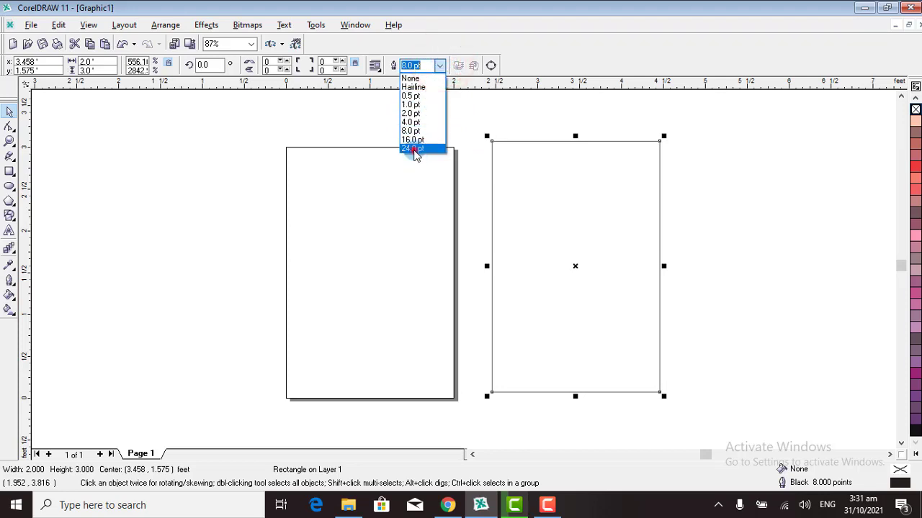
left_click(413, 147)
left_click(722, 156)
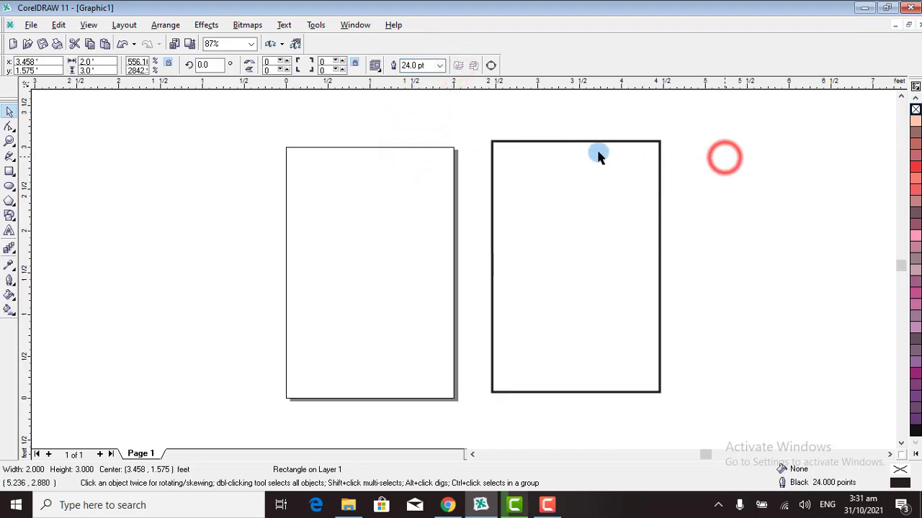
Shift the unfilled rectangle to a centre of about (3.91, 1.52) ft and try Neon Red, Blue Purple, Deep Yellow and Chartreuse fills
left_click_drag(580, 143, 655, 189)
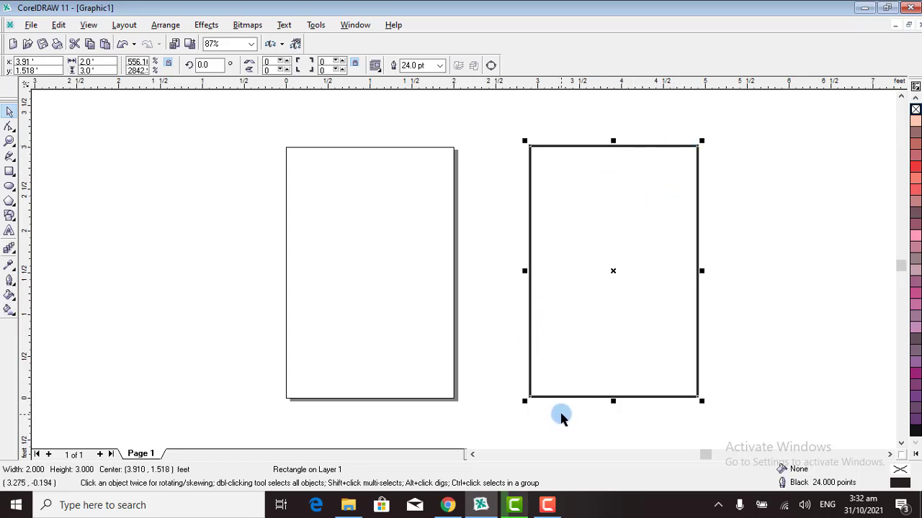
left_click(916, 171)
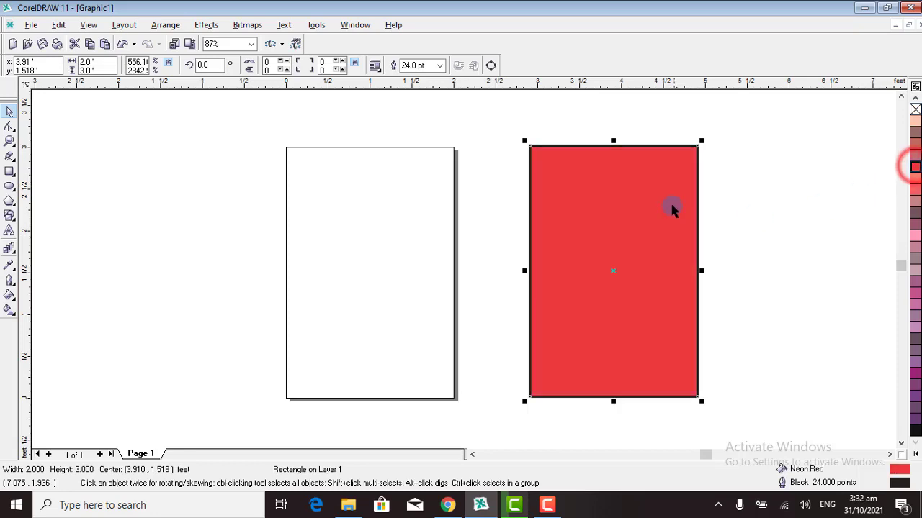
left_click(915, 373)
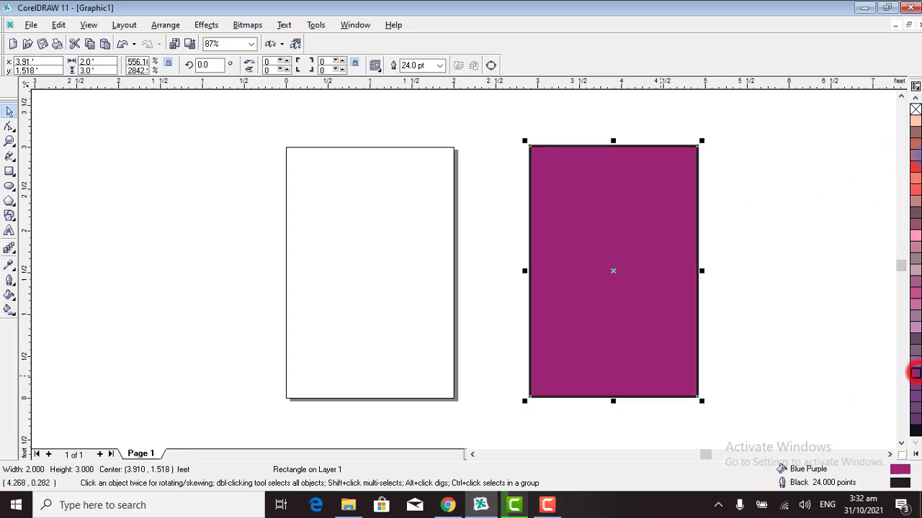
left_click(915, 98)
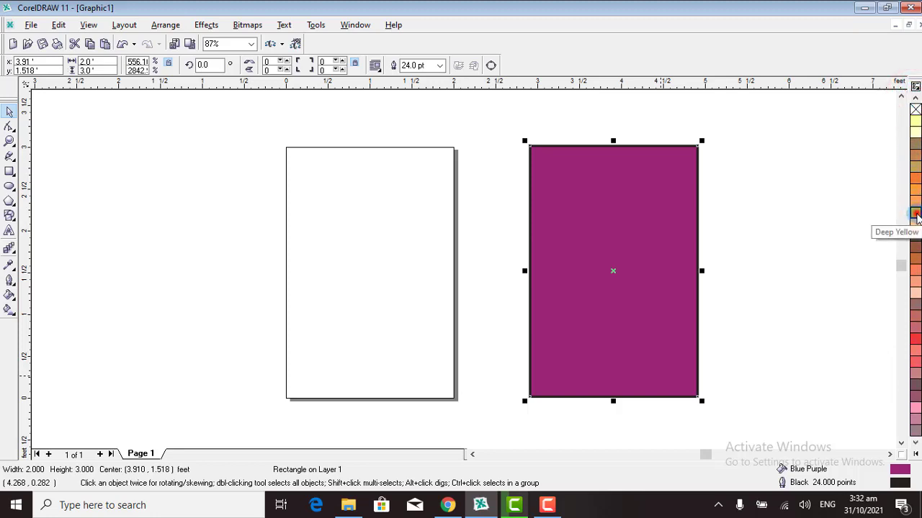
left_click(915, 215)
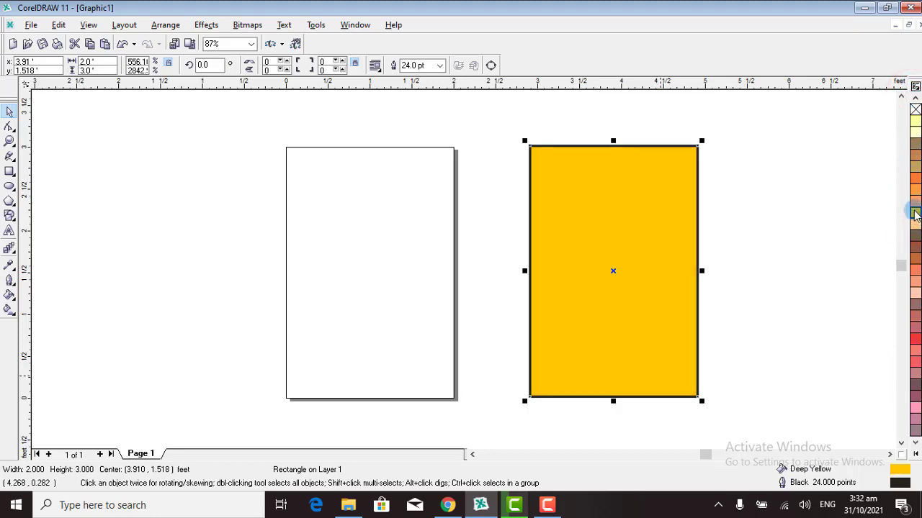
left_click(914, 98)
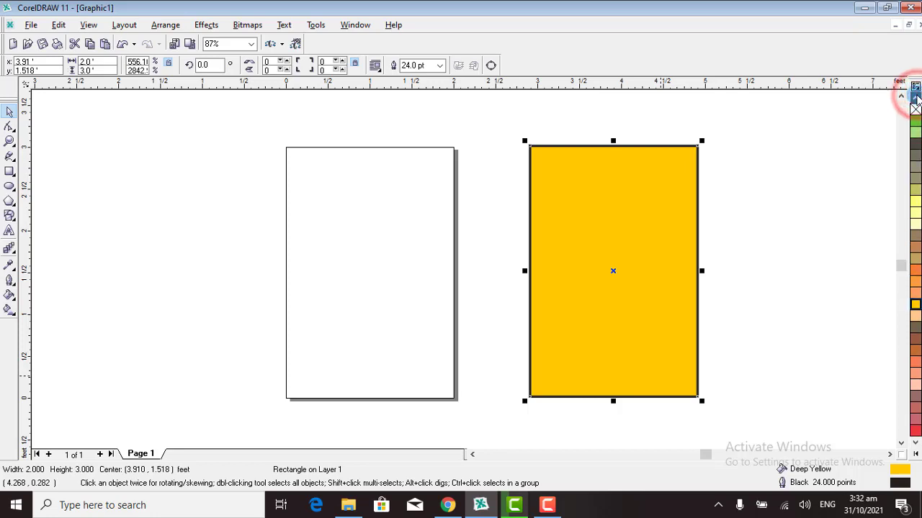
left_click(915, 98)
left_click(915, 155)
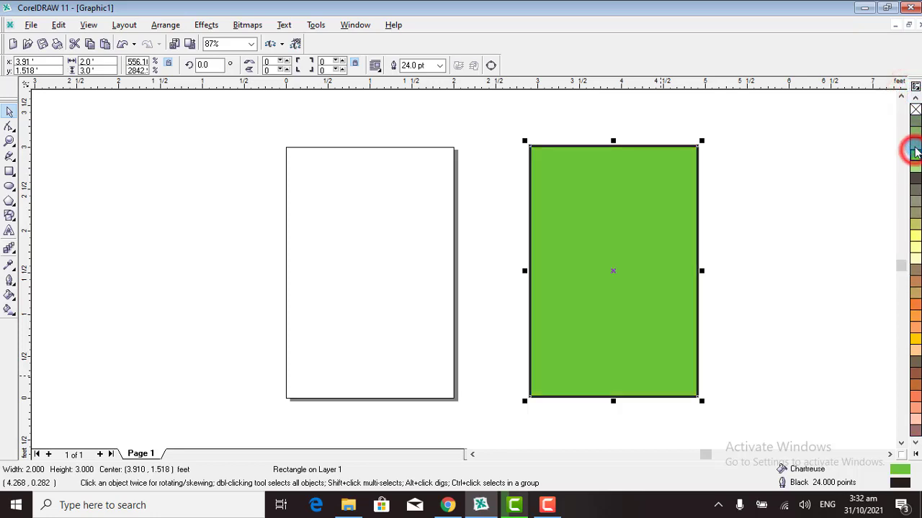
Change the outline colour of the Chartreuse rectangle to Red
left_click(915, 97)
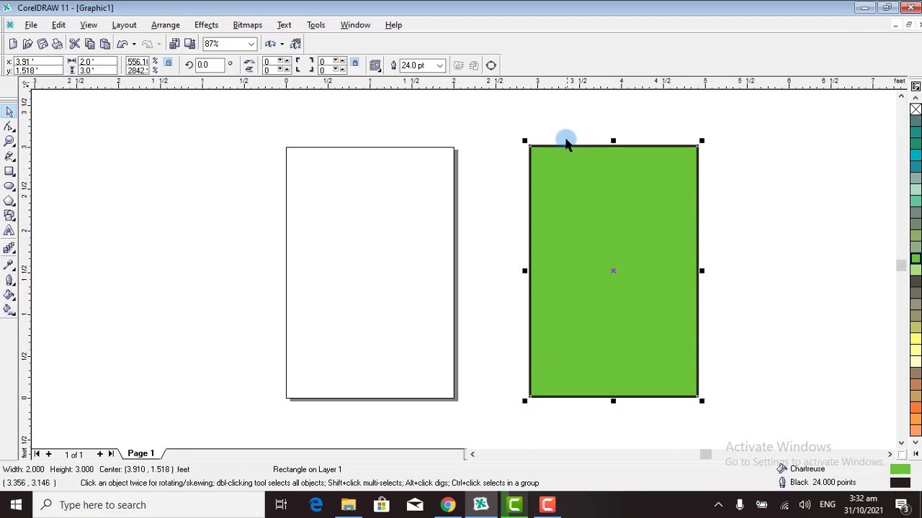
left_click(916, 99)
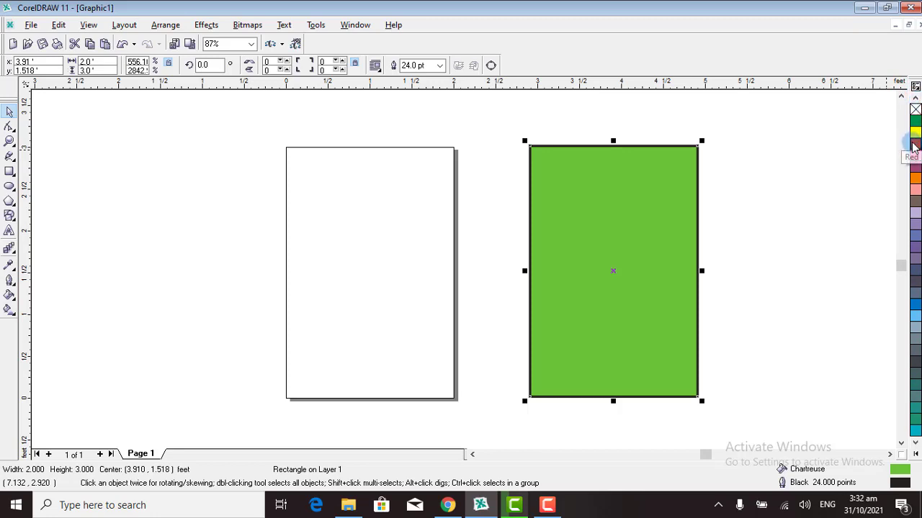
right_click(916, 147)
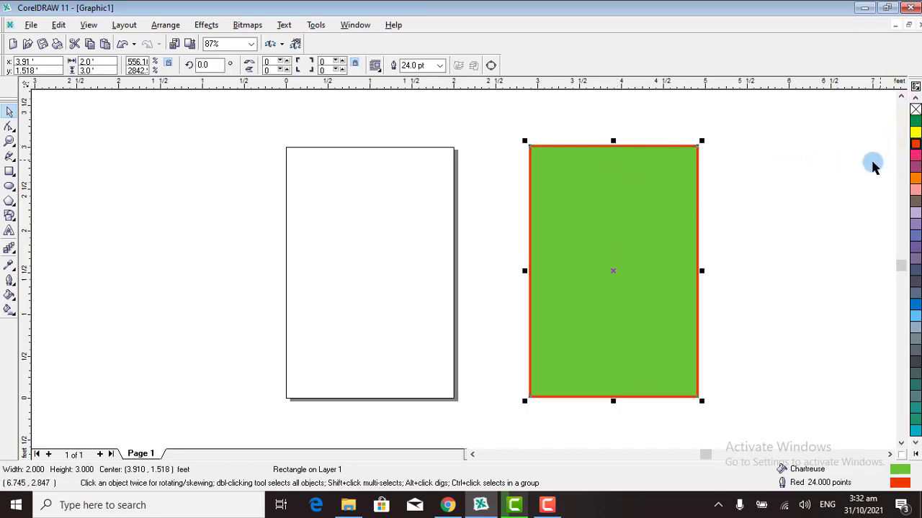
Recolour the outline of the Chartreuse rectangle to Green
left_click(10, 141)
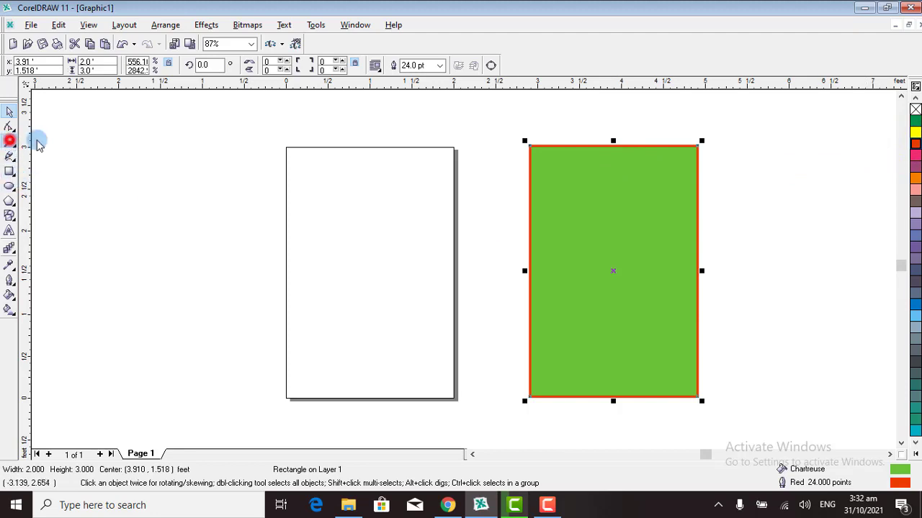
left_click_drag(524, 141, 702, 400)
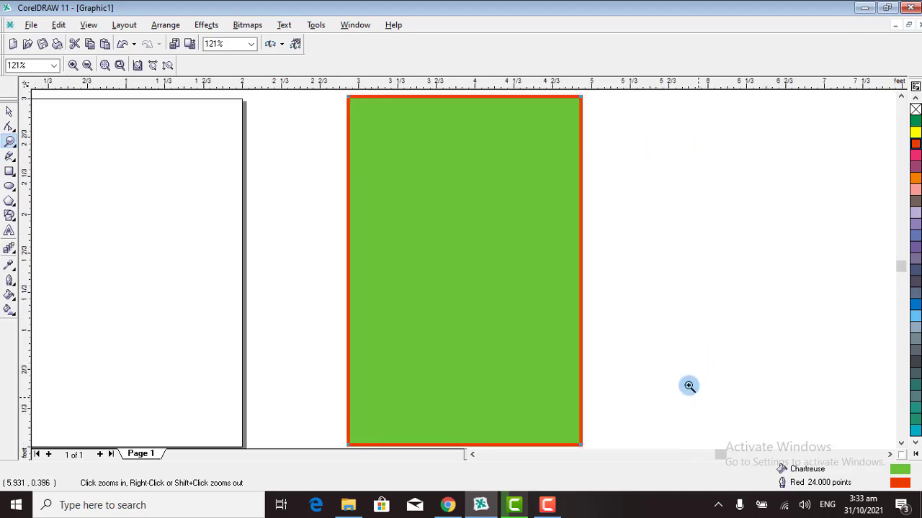
left_click(9, 109)
left_click(434, 173)
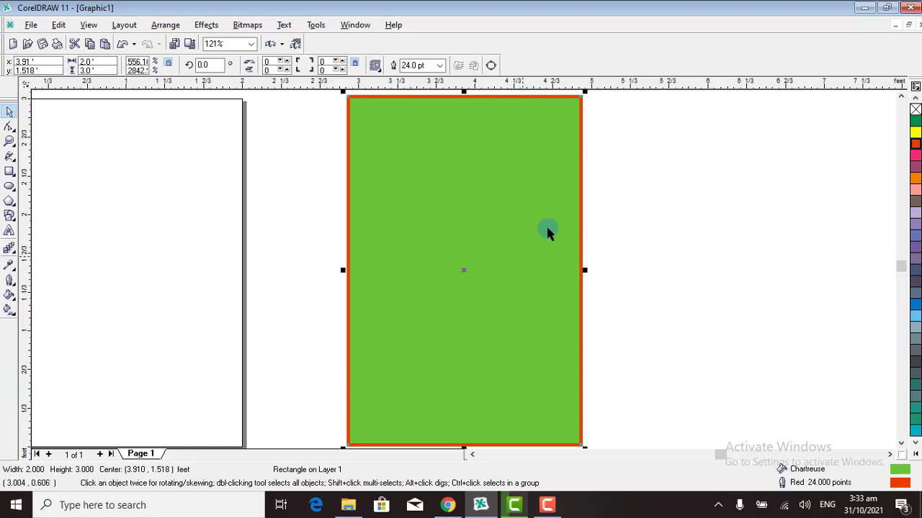
right_click(915, 120)
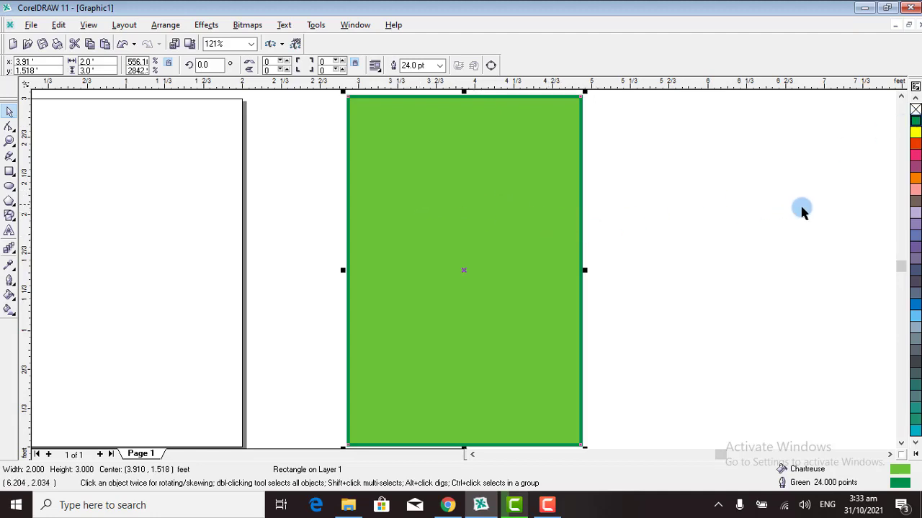
Fill the rectangle with Orange and try Red, Yellow, Green and Ice Blue outline colours on it
left_click(915, 182)
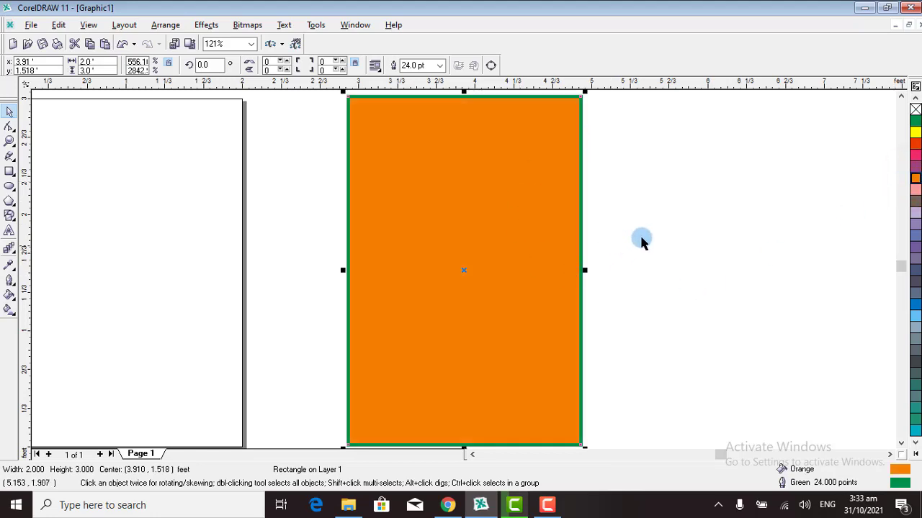
right_click(915, 146)
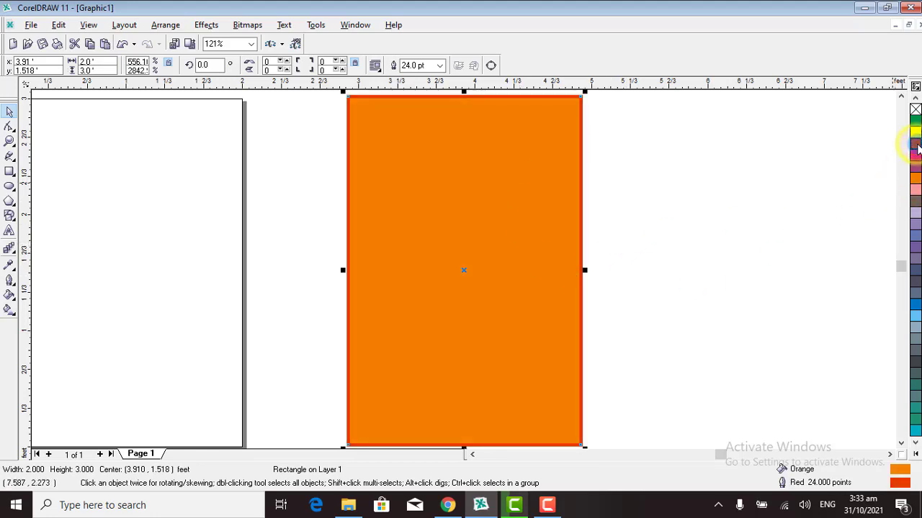
right_click(916, 131)
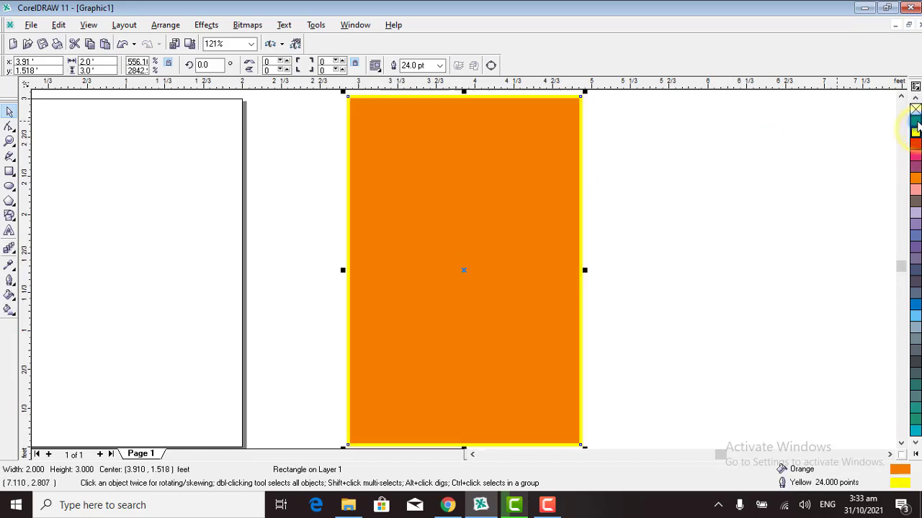
right_click(915, 121)
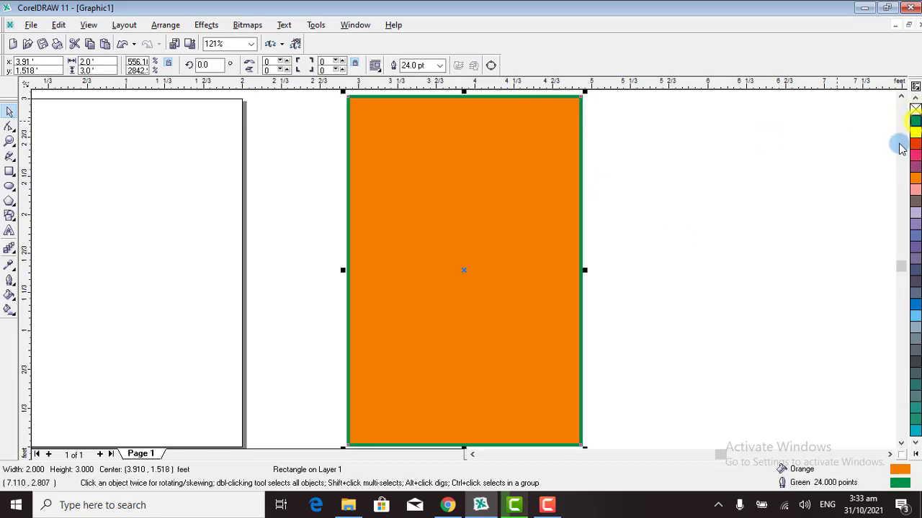
right_click(916, 316)
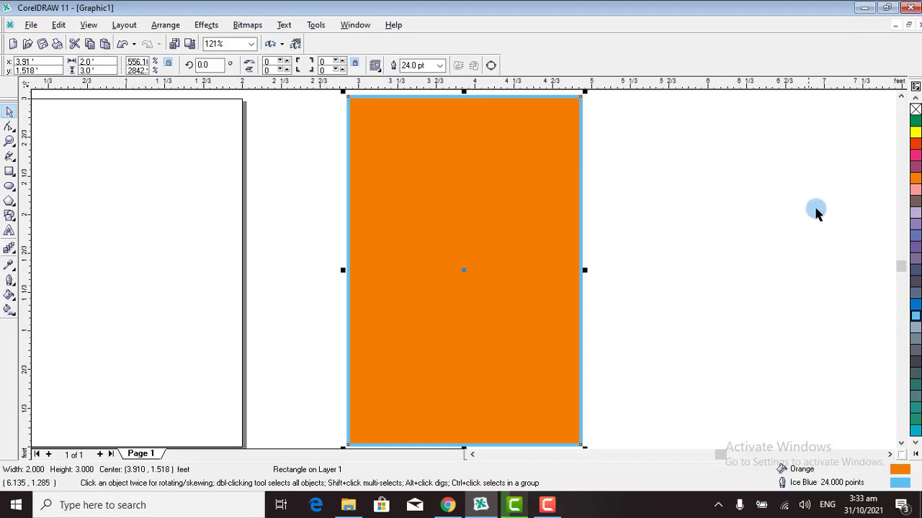
Move the orange rectangle closer to the page, to a centre of about (3.12, 1.51) ft
left_click(8, 141)
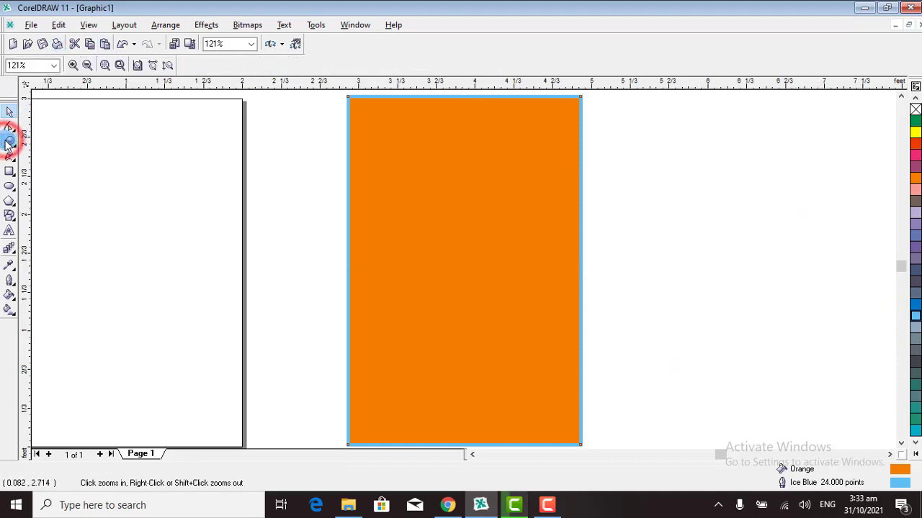
left_click(87, 65)
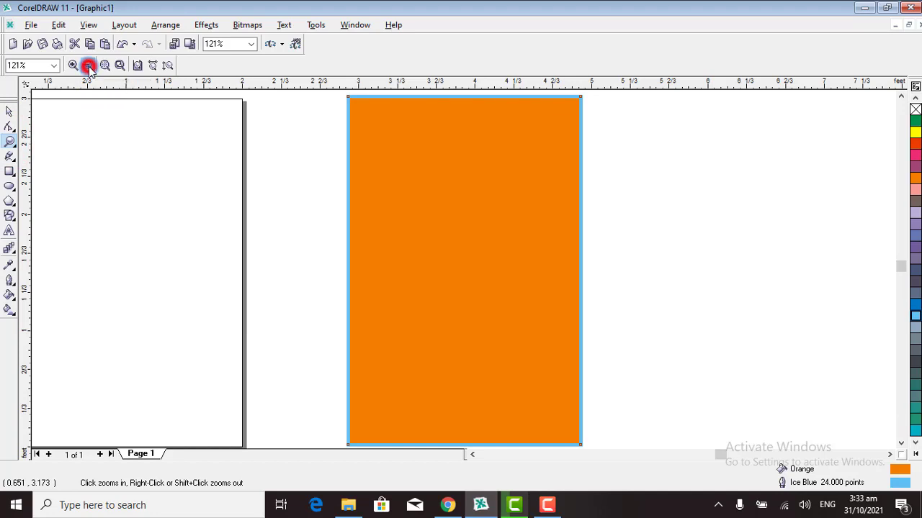
left_click(10, 111)
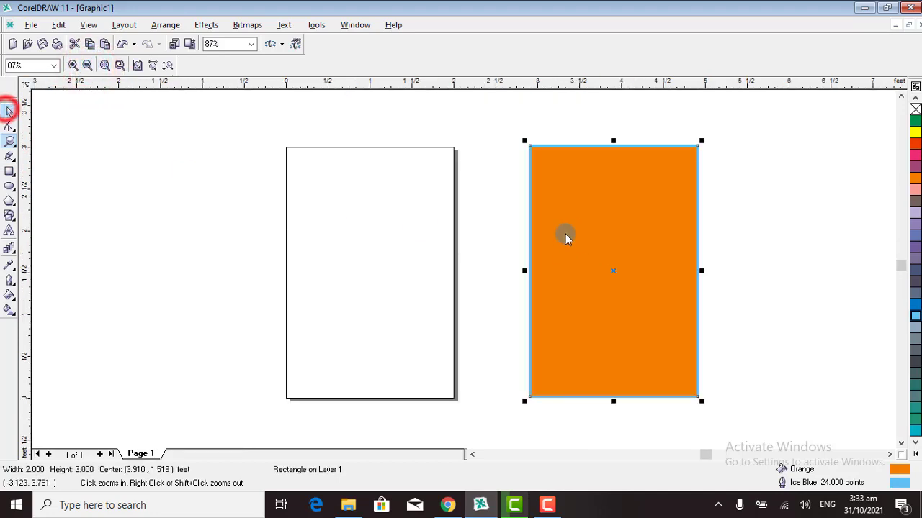
left_click_drag(590, 236, 526, 236)
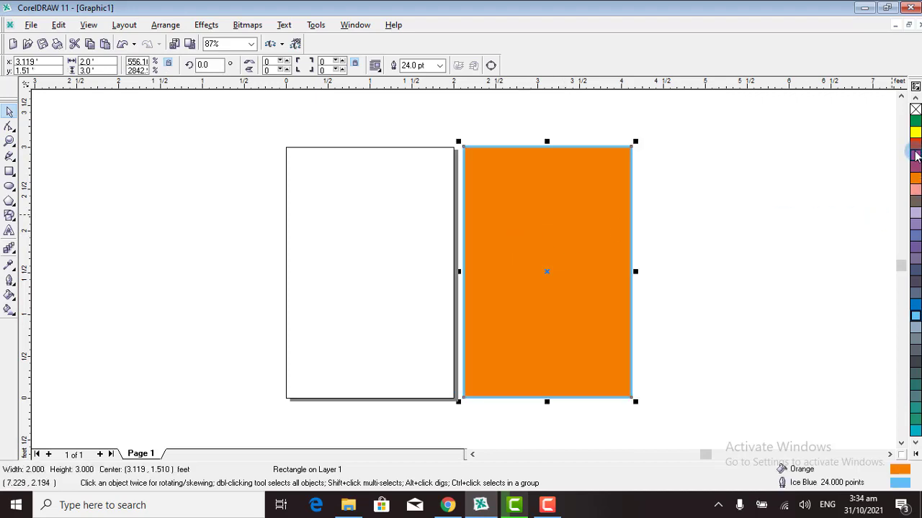
Change the orange rectangle's outline to Red and its fill to Yellow
right_click(916, 146)
left_click(763, 229)
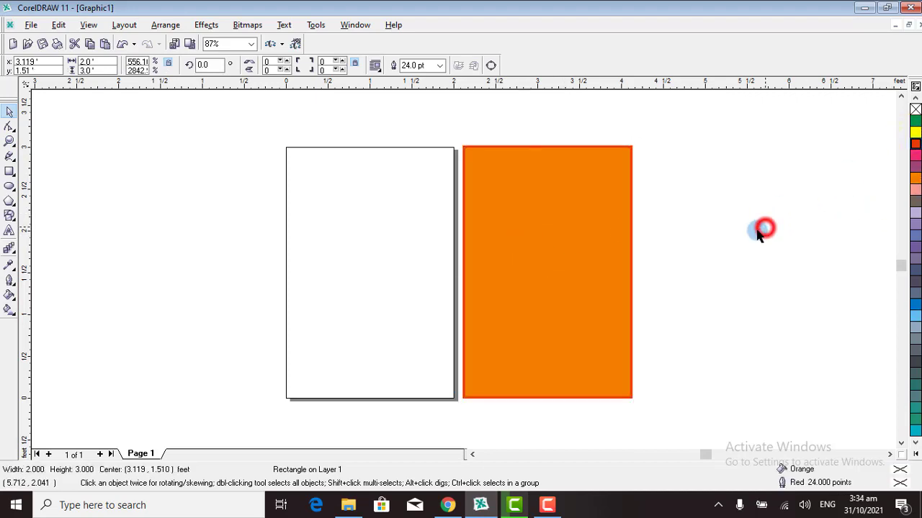
left_click(545, 264)
left_click(915, 132)
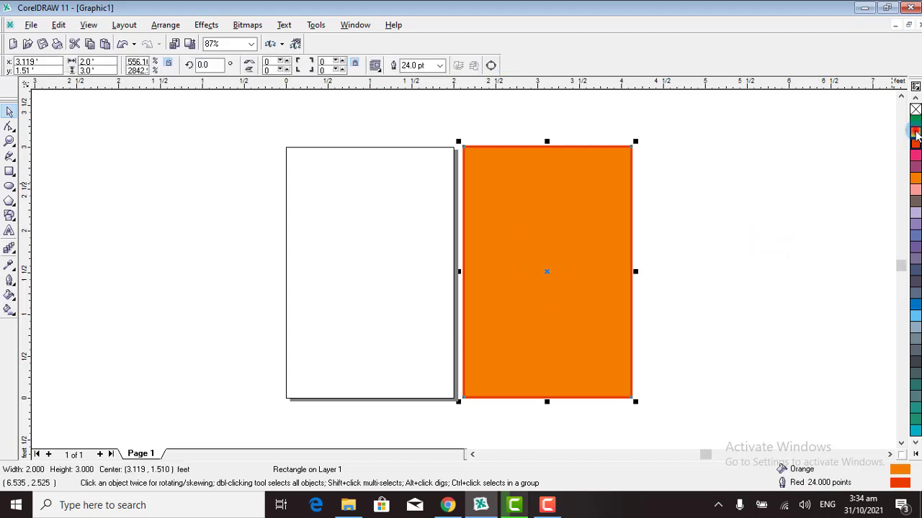
left_click(309, 203)
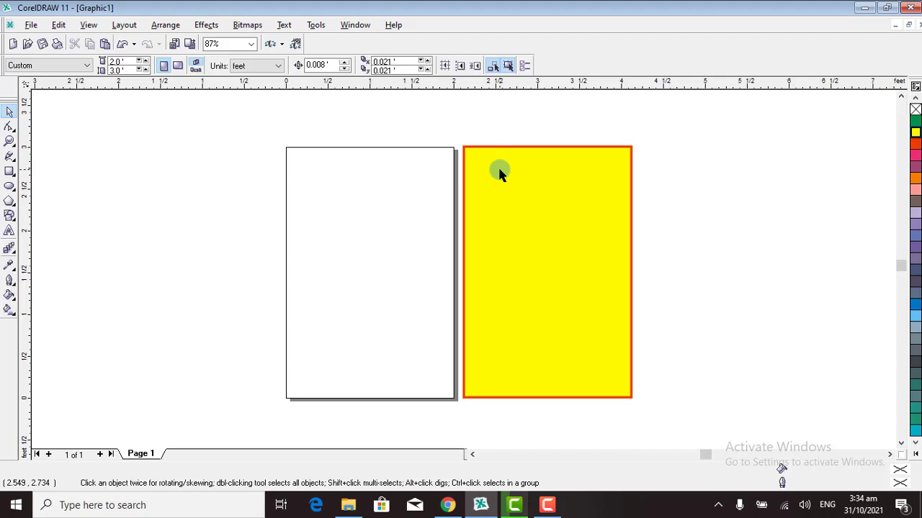
left_click(118, 63)
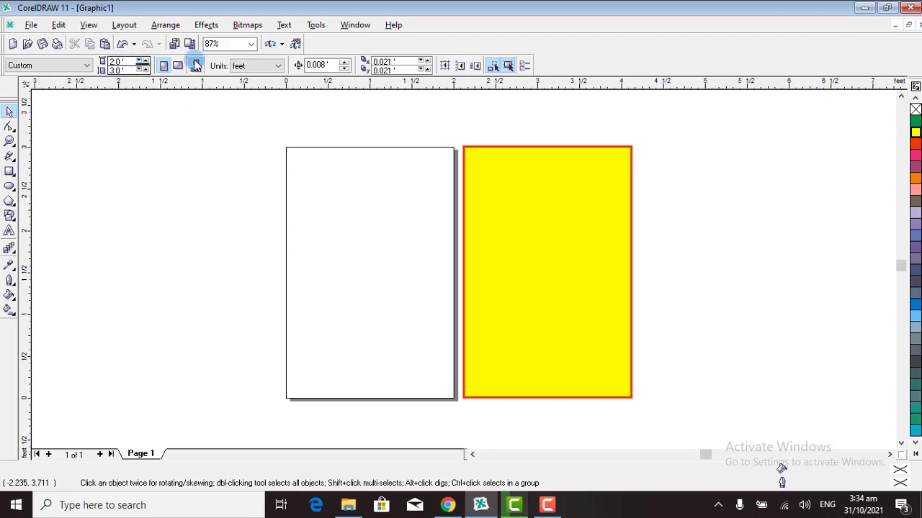
left_click(9, 172)
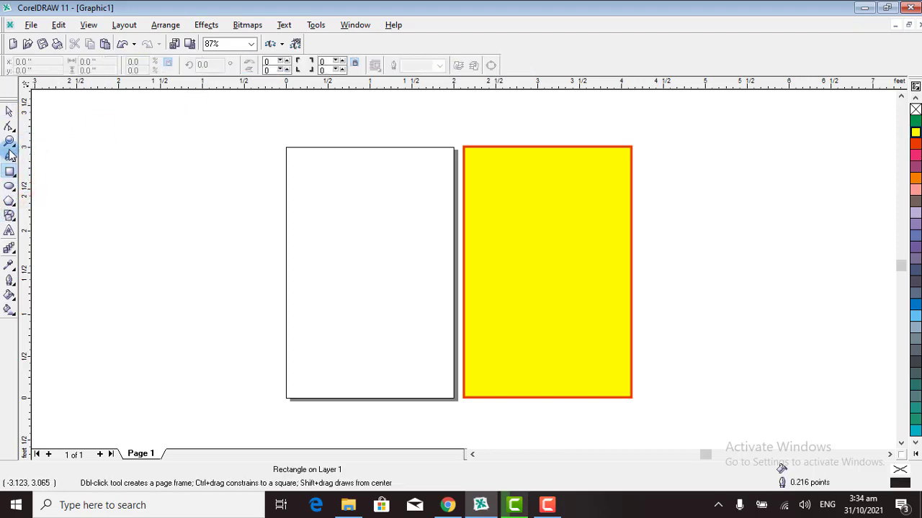
left_click(9, 142)
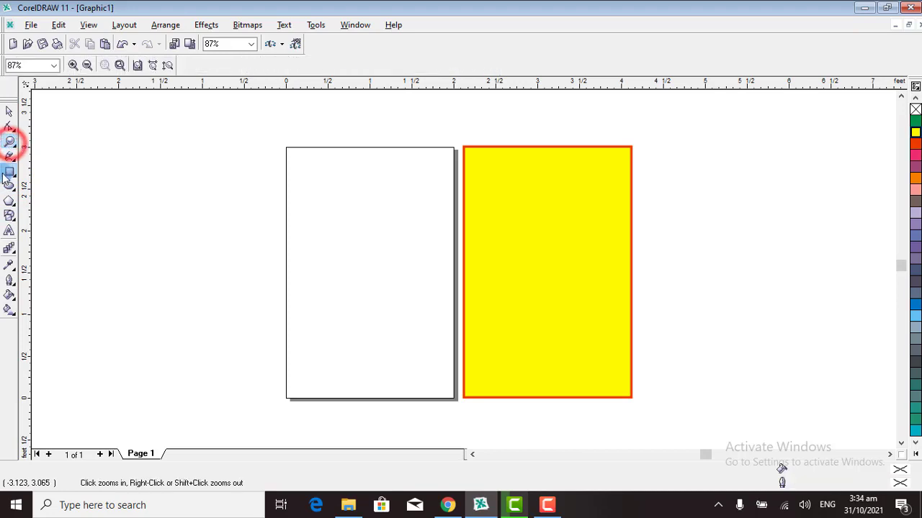
left_click(8, 281)
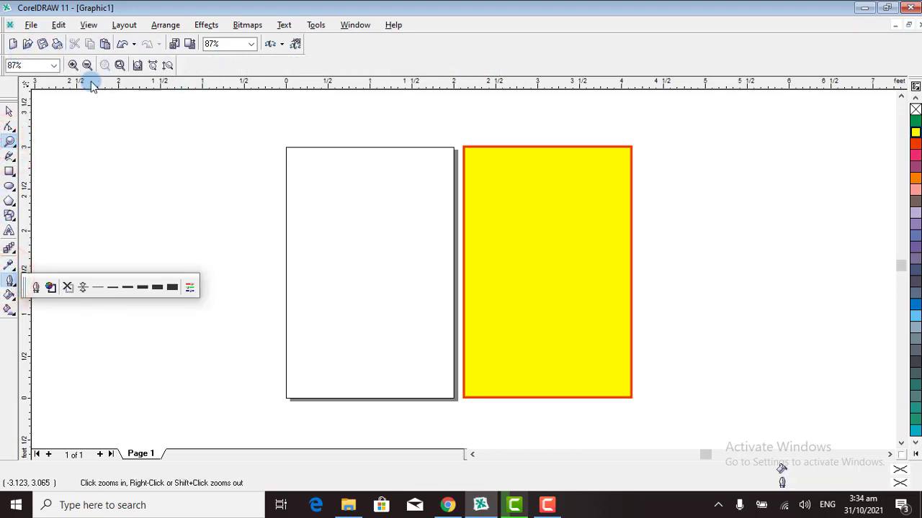
left_click(10, 265)
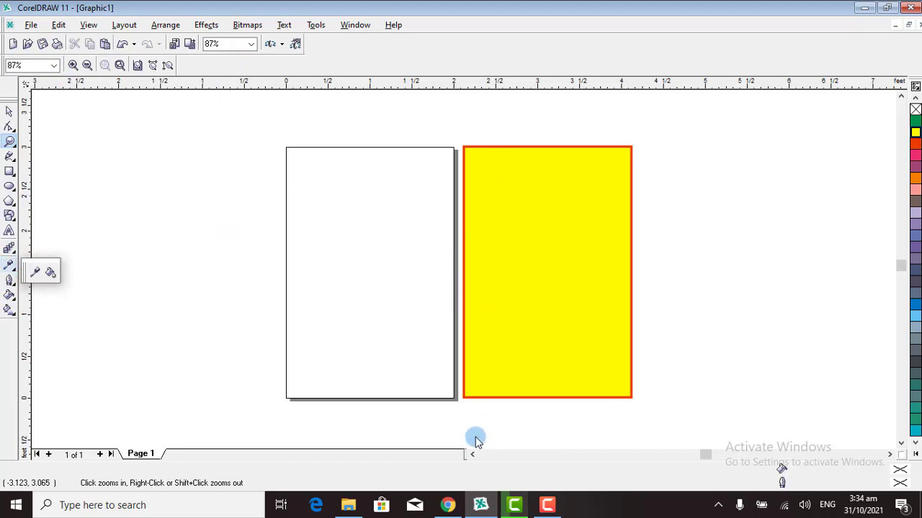
Select the yellow rectangle beside the page and open its width value for editing
left_click(10, 109)
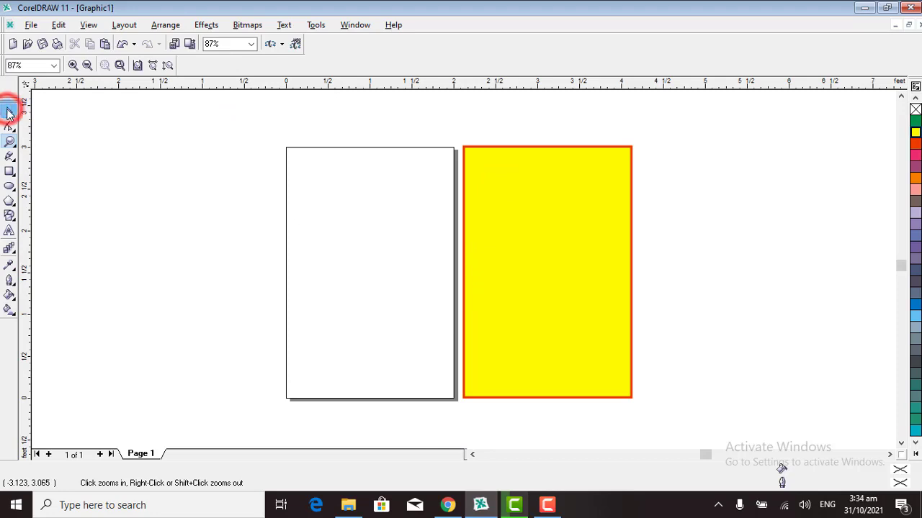
left_click(9, 112)
left_click(520, 167)
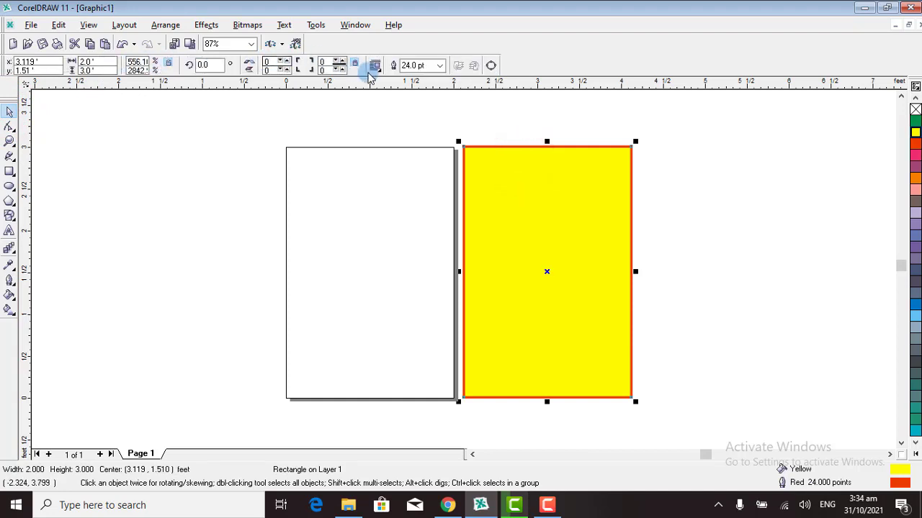
left_click(136, 164)
left_click(492, 209)
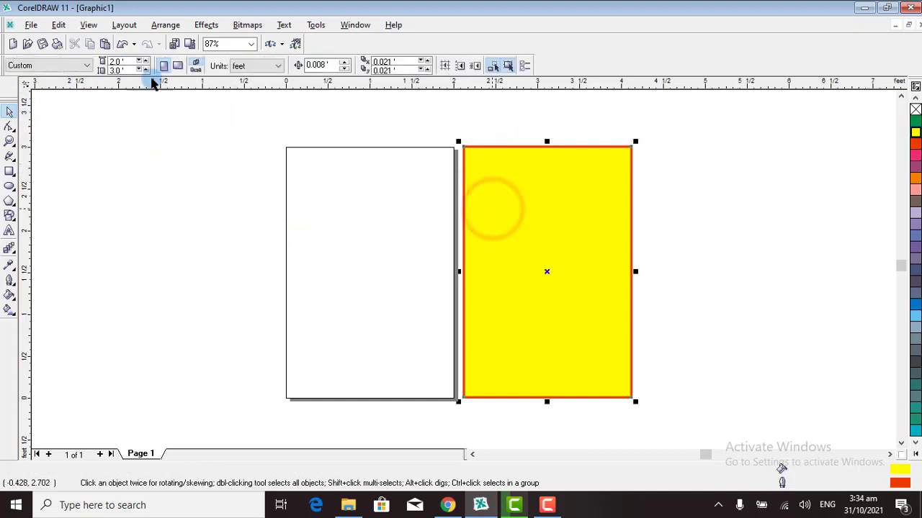
left_click(84, 62)
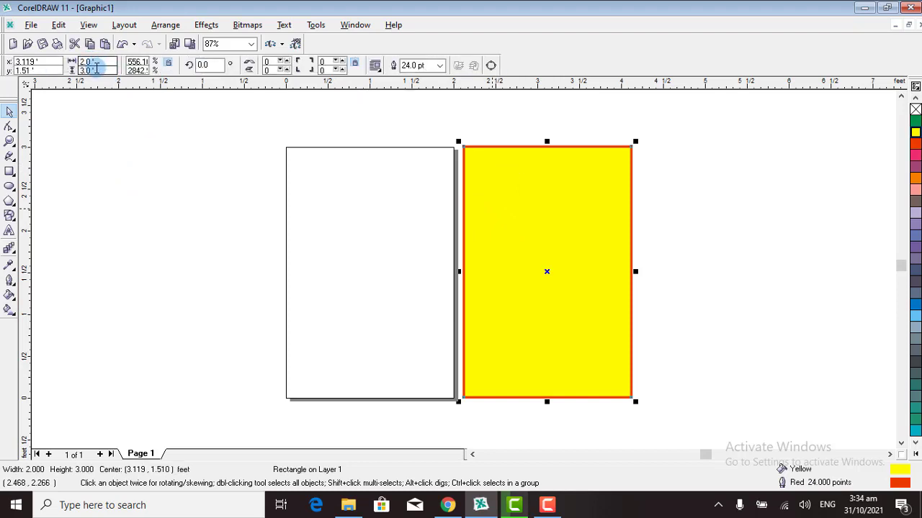
Copy the yellow rectangle, paste the duplicate, and place it to the right of the original, centred at about (5.55, 1.55) ft
left_click(711, 196)
left_click(589, 208)
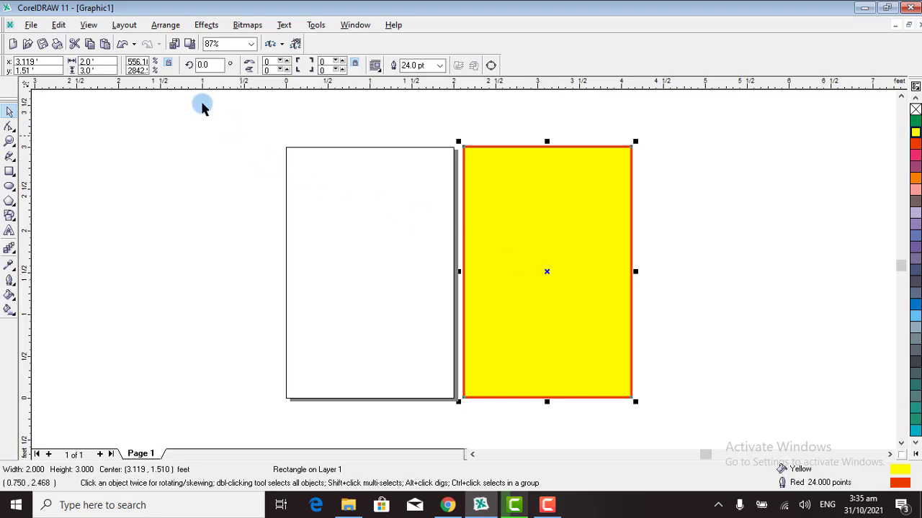
left_click(29, 26)
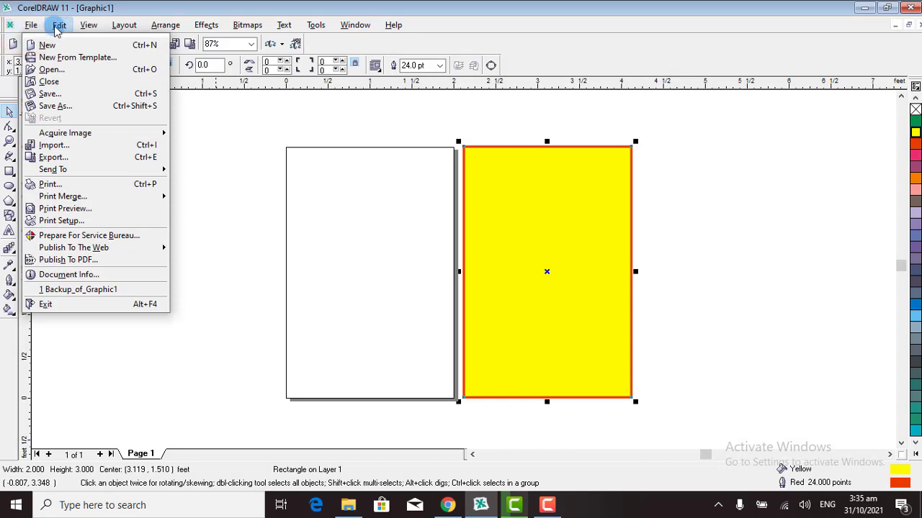
mouse_move(55, 29)
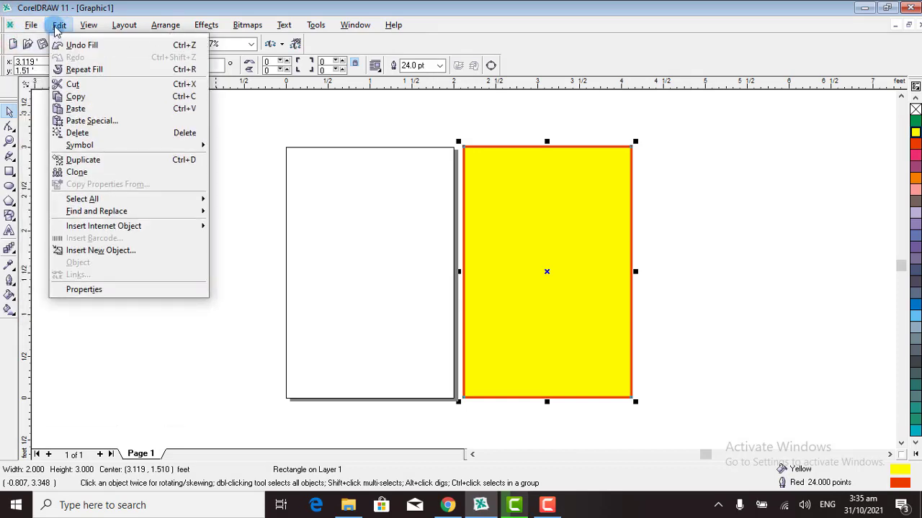
left_click(75, 97)
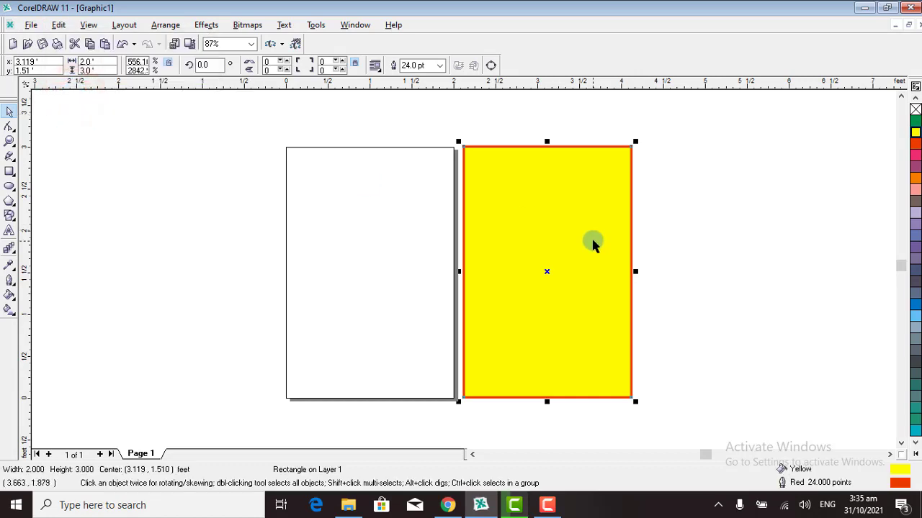
left_click(58, 25)
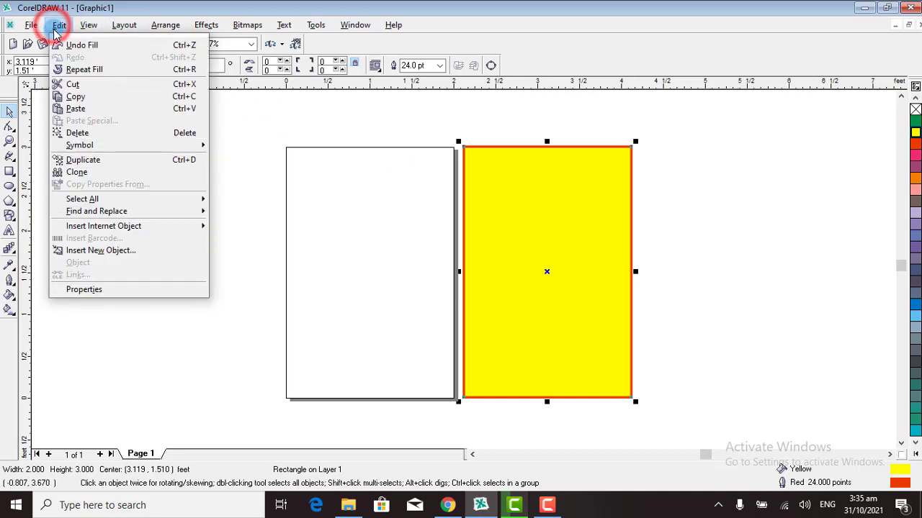
left_click(70, 107)
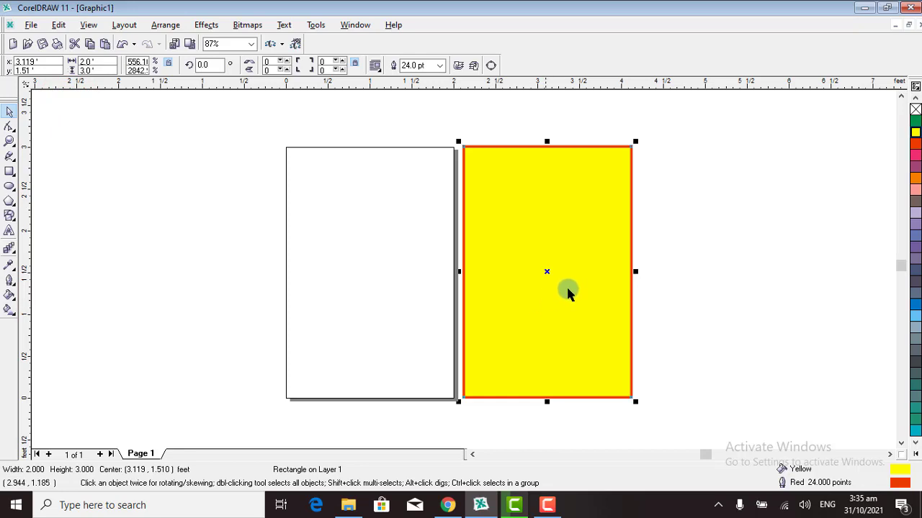
left_click_drag(546, 272, 750, 268)
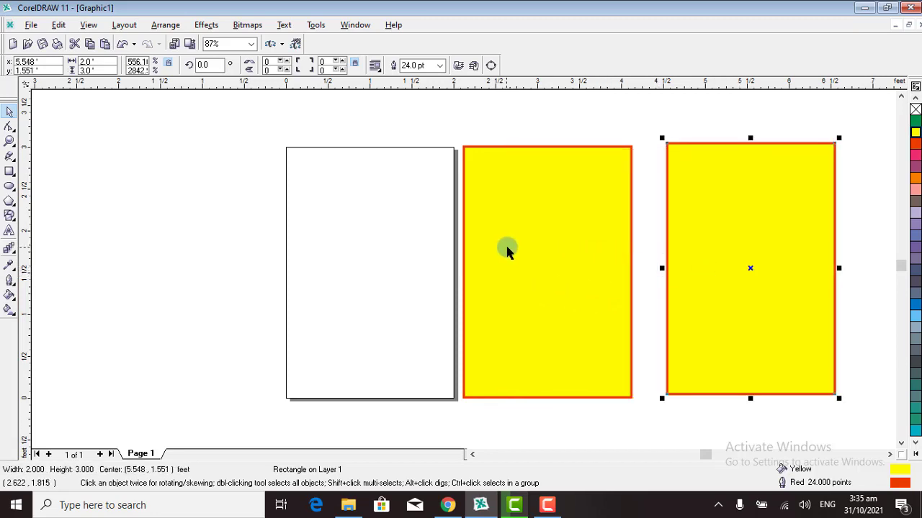
left_click(514, 504)
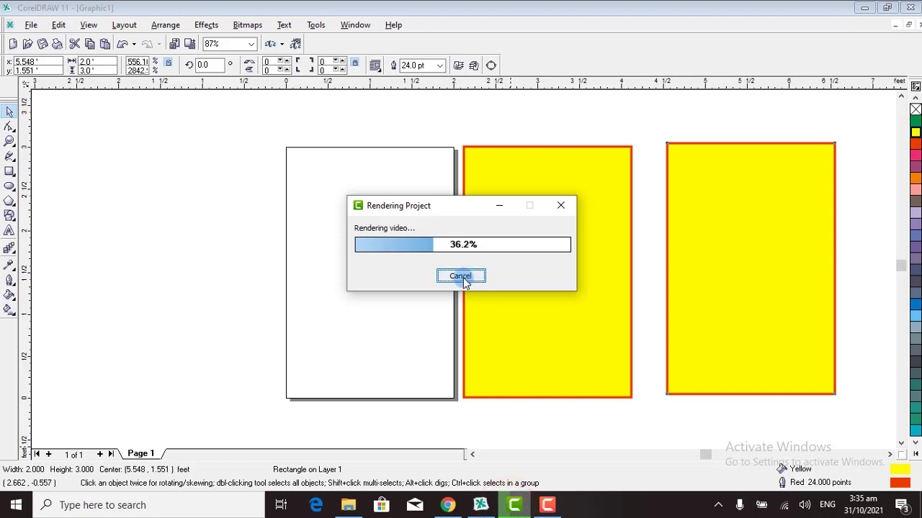
left_click(463, 277)
left_click(479, 300)
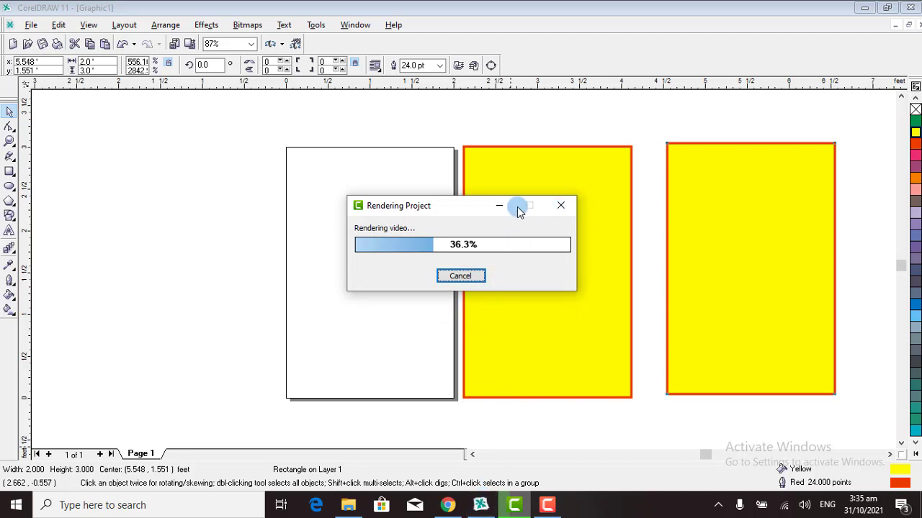
left_click(466, 202)
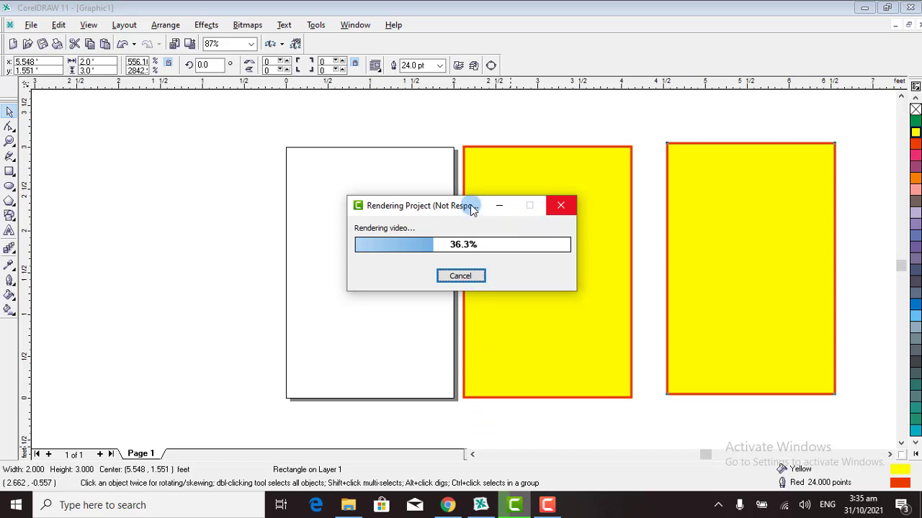
left_click_drag(470, 206, 240, 352)
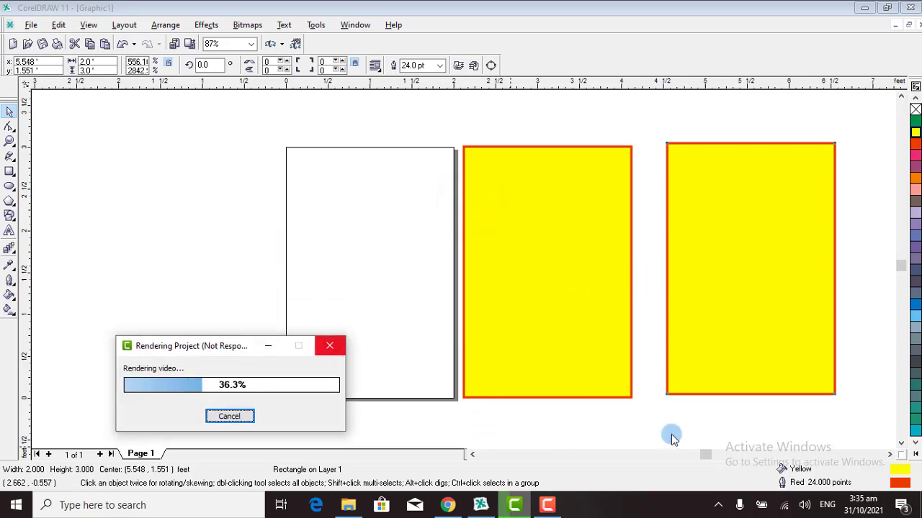
left_click(613, 422)
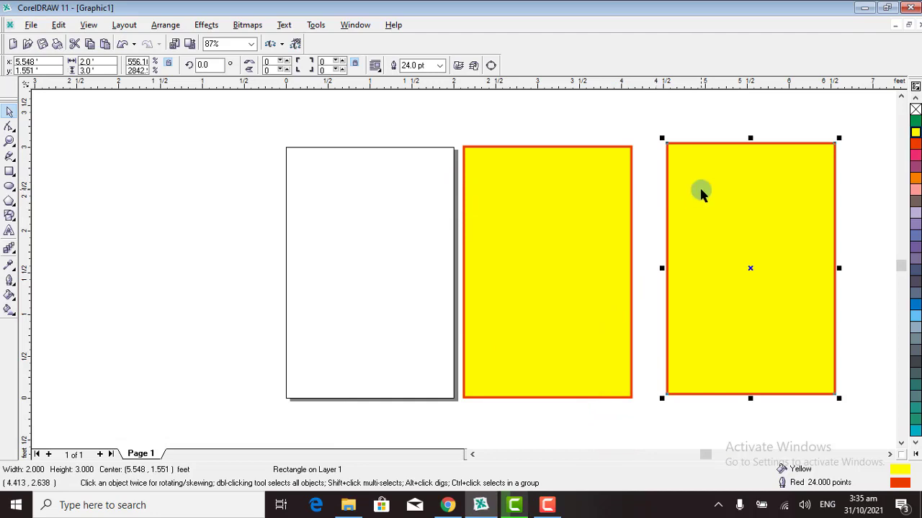
Move the copied rectangle to a centre of about (5.32, 1.49) ft and give it a Red fill and Green outline
left_click_drag(700, 189, 682, 198)
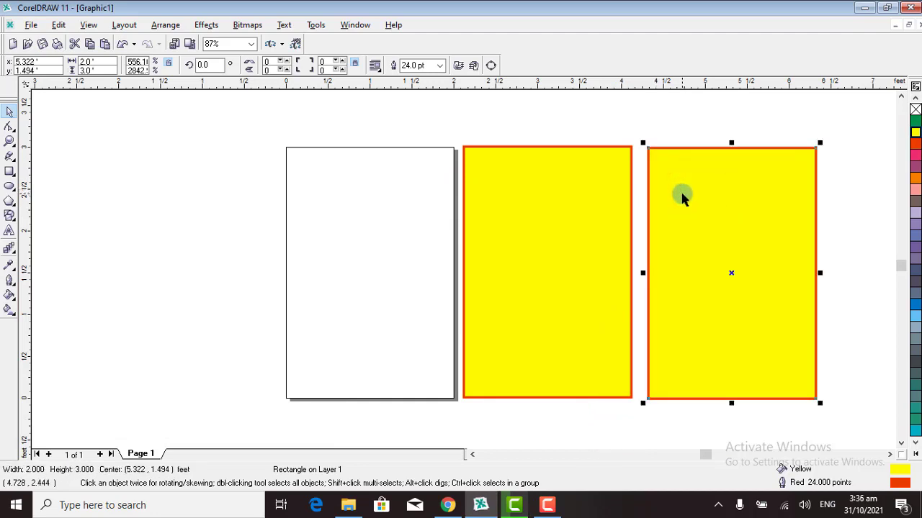
left_click(915, 143)
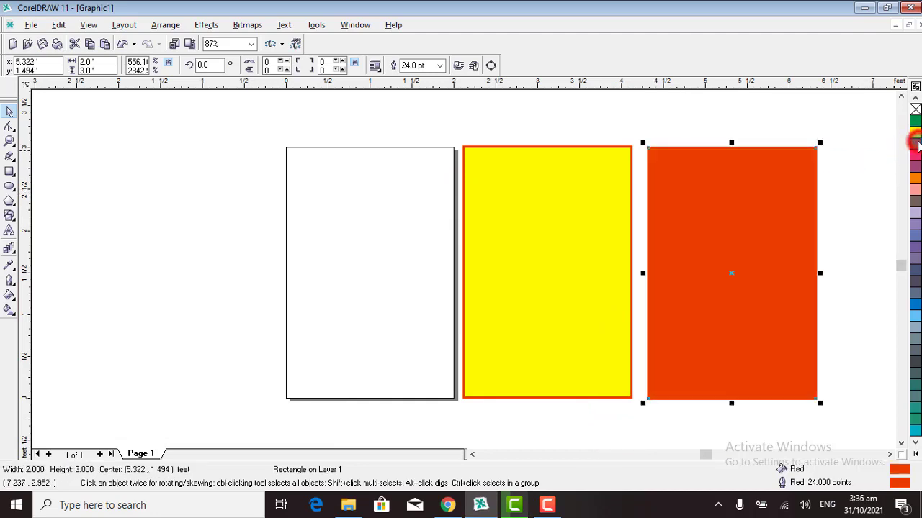
right_click(915, 132)
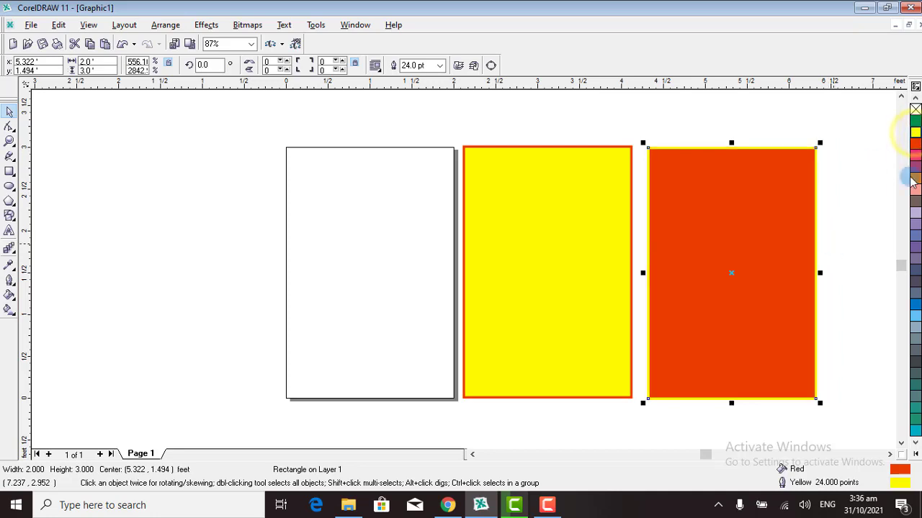
right_click(916, 121)
left_click(847, 167)
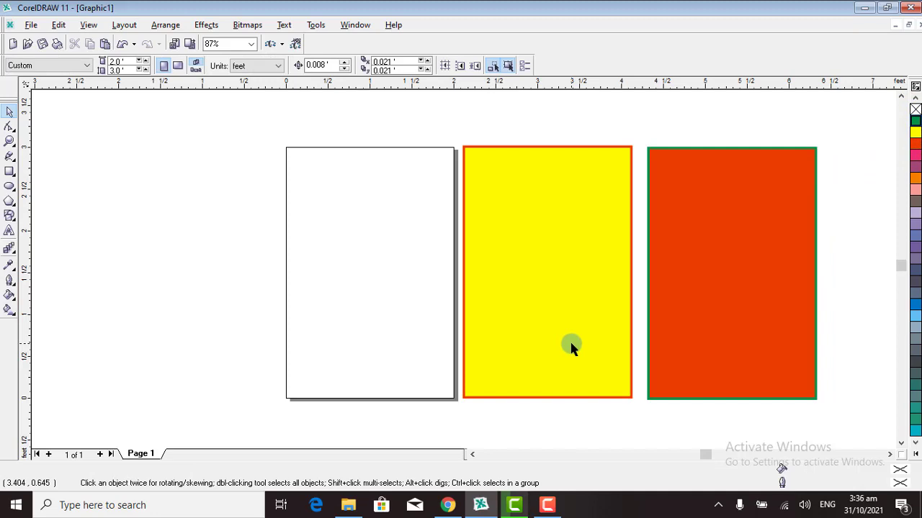
Remove the outline from the red rectangle
left_click(717, 255)
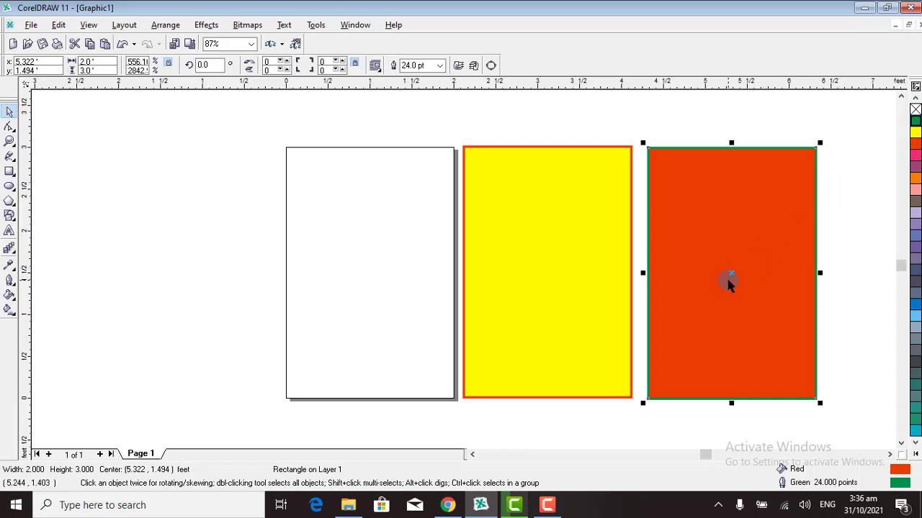
right_click(915, 110)
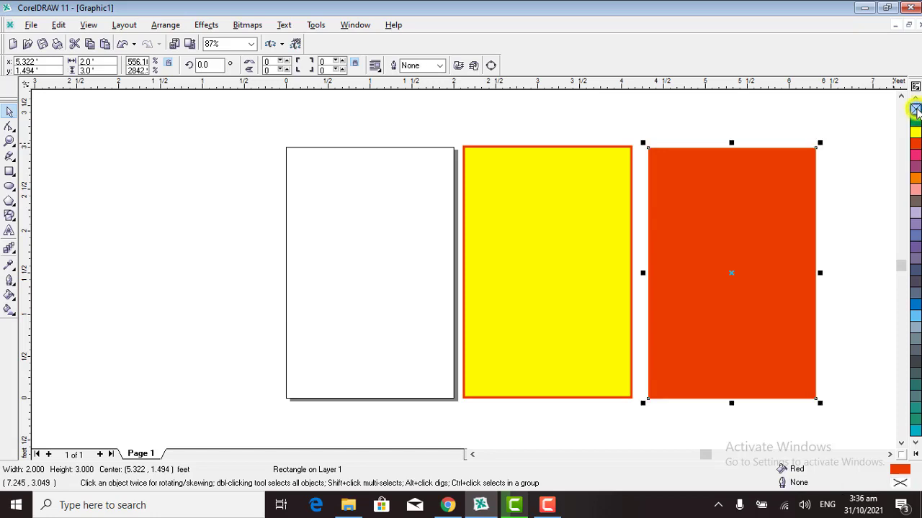
left_click(854, 187)
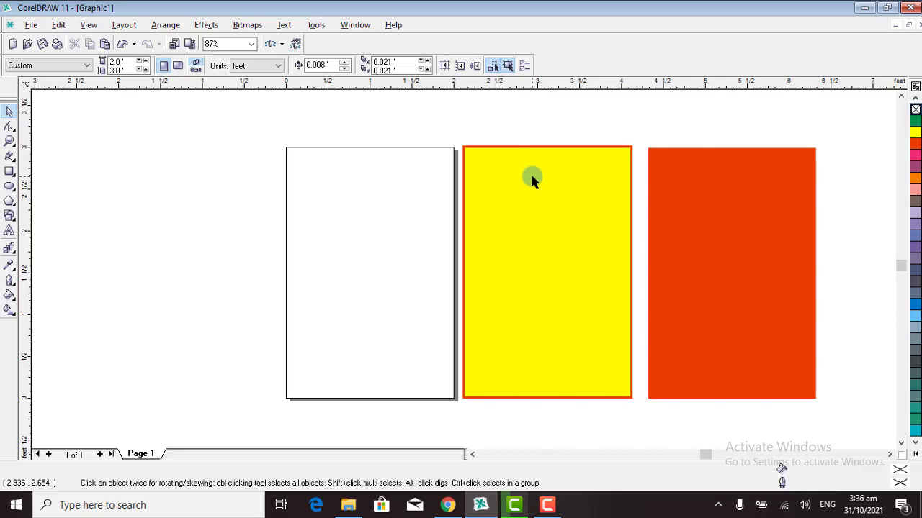
left_click(661, 228)
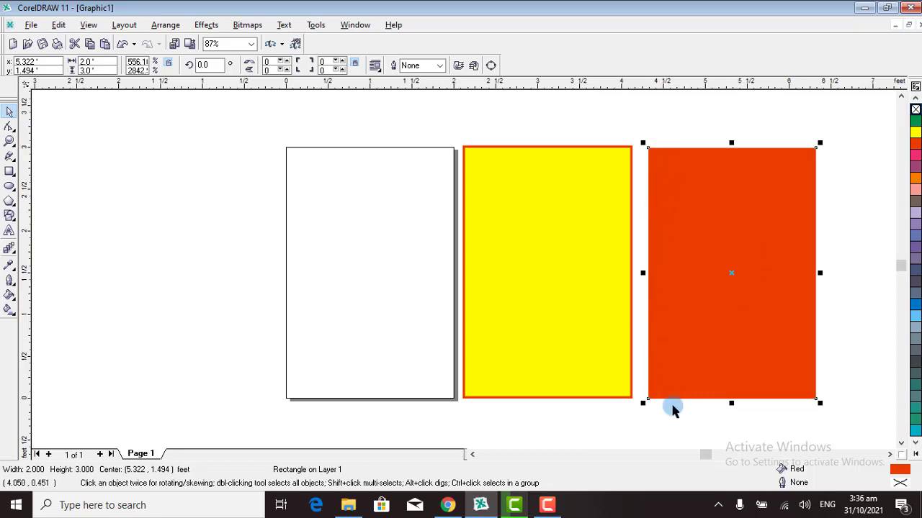
left_click(852, 186)
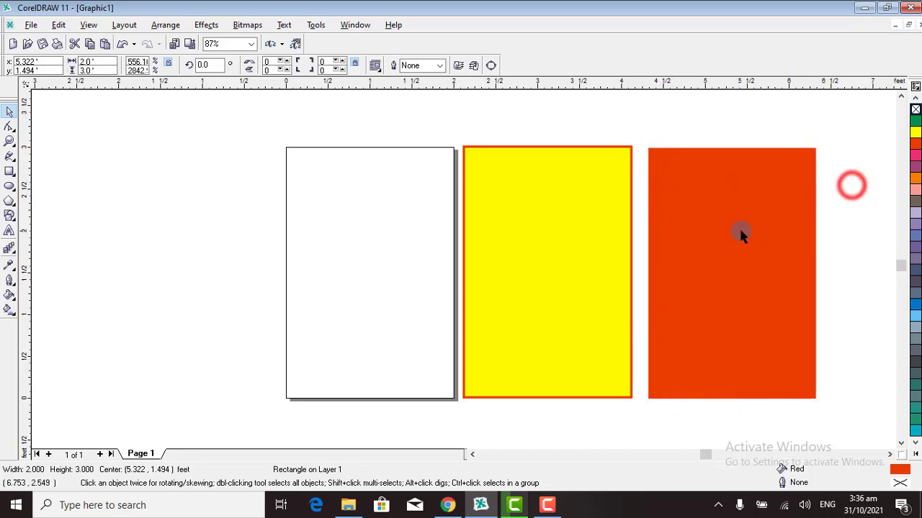
Shorten the red rectangle from its lower edge to a height of about 0.64 ft
left_click(741, 230)
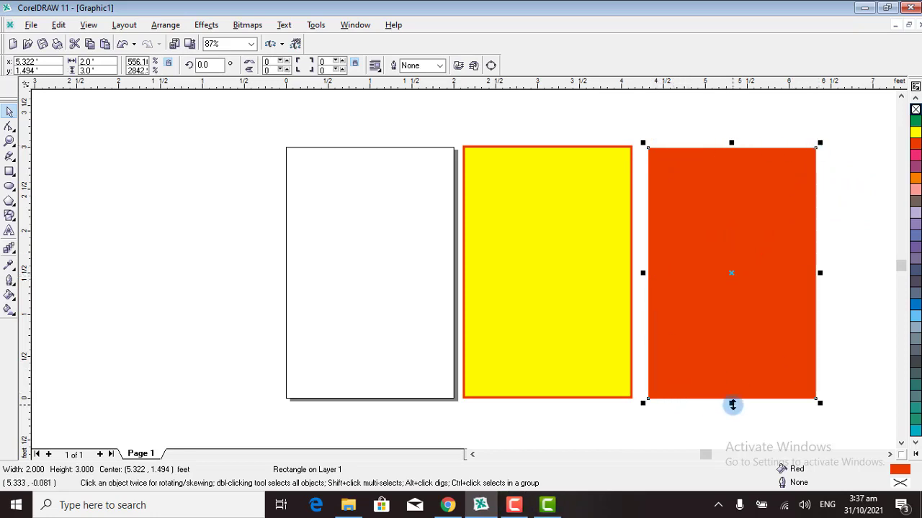
left_click_drag(732, 405, 770, 207)
left_click(872, 317)
Place the red band over the top of the yellow rectangle, and move it back out to a centre of about (5.52, 2.59) ft
left_click_drag(760, 175, 549, 182)
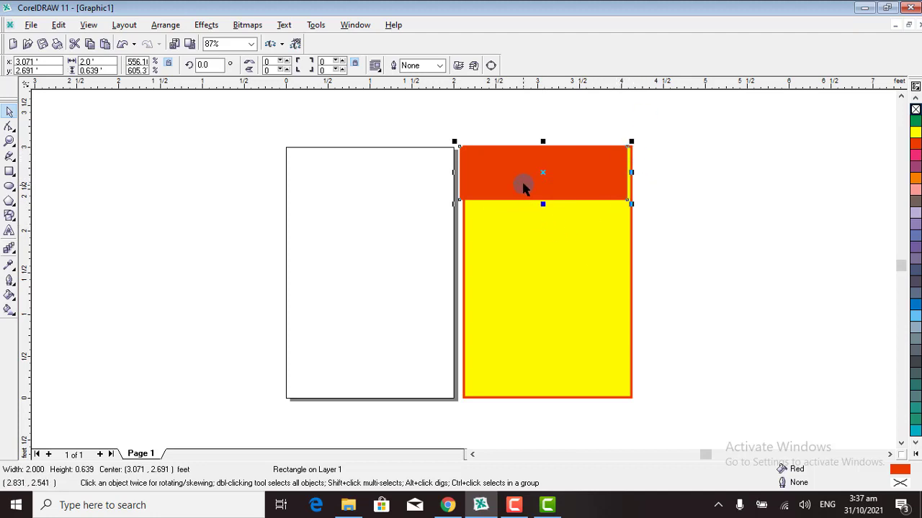
left_click_drag(521, 183, 723, 191)
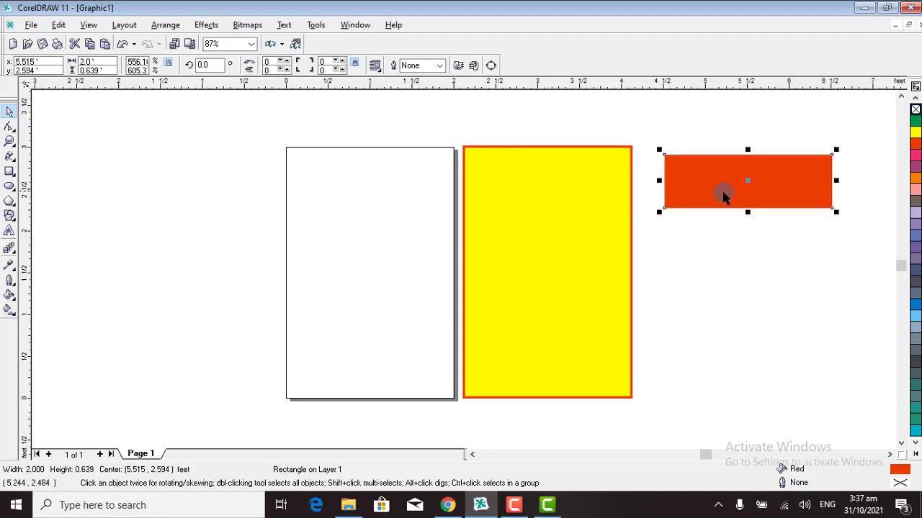
left_click(734, 264)
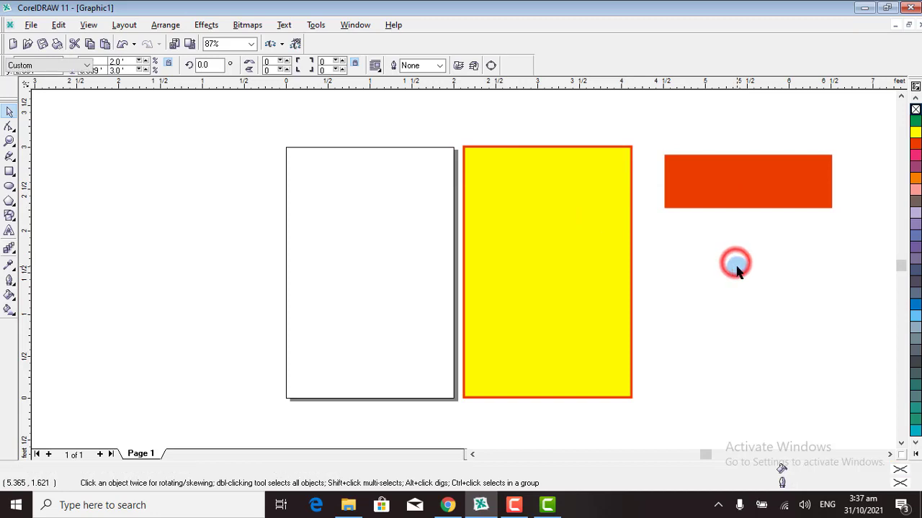
Align the red band with the yellow rectangle by vertical centre, horizontal centre and finally top edge
left_click(800, 188)
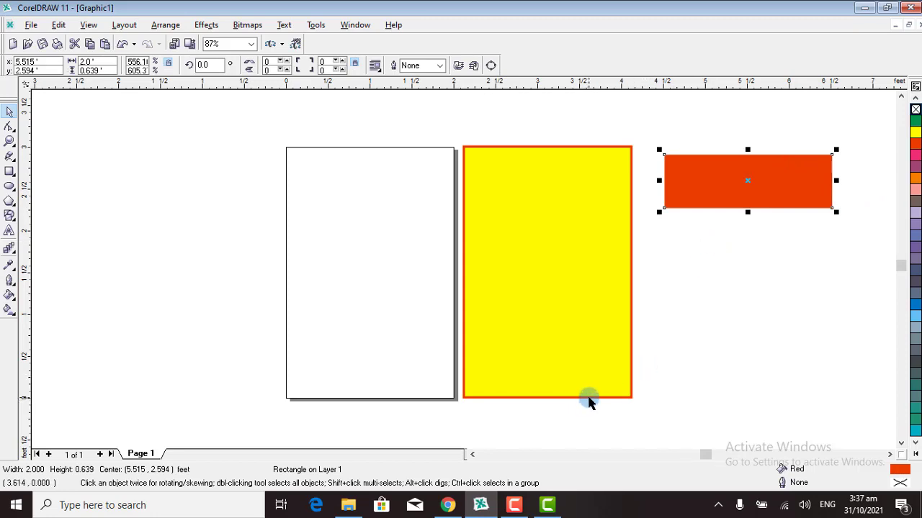
left_click(589, 402, "shift")
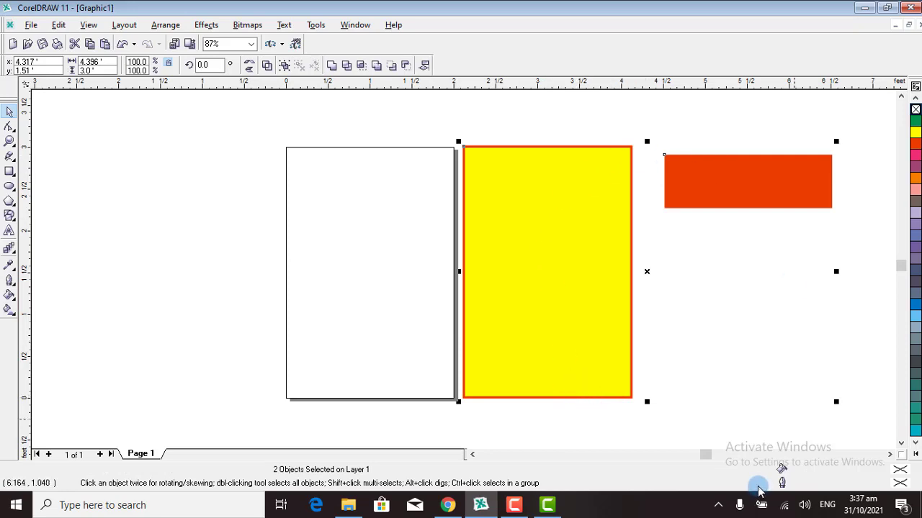
key("e")
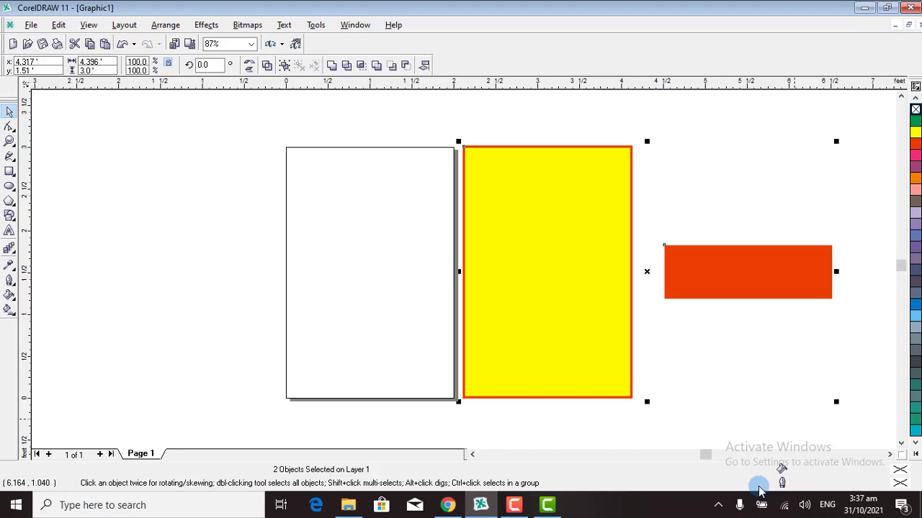
key("c")
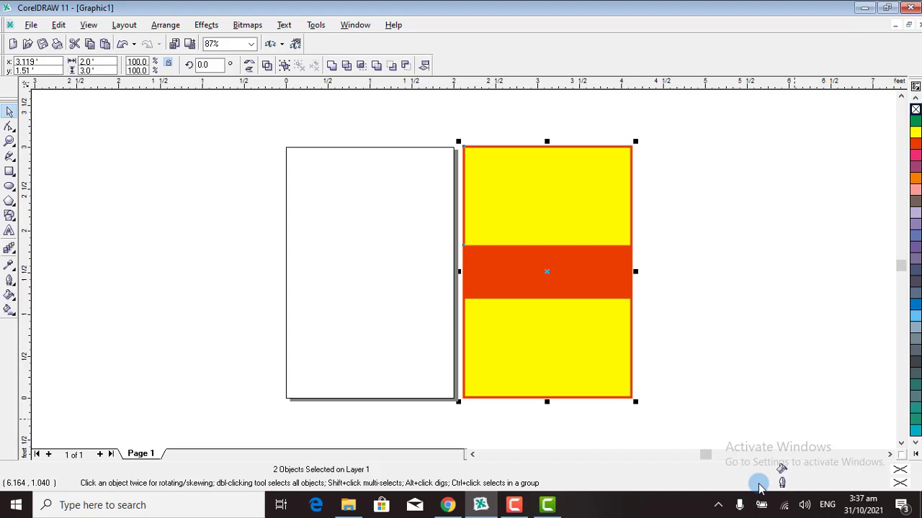
key("t")
left_click(798, 274)
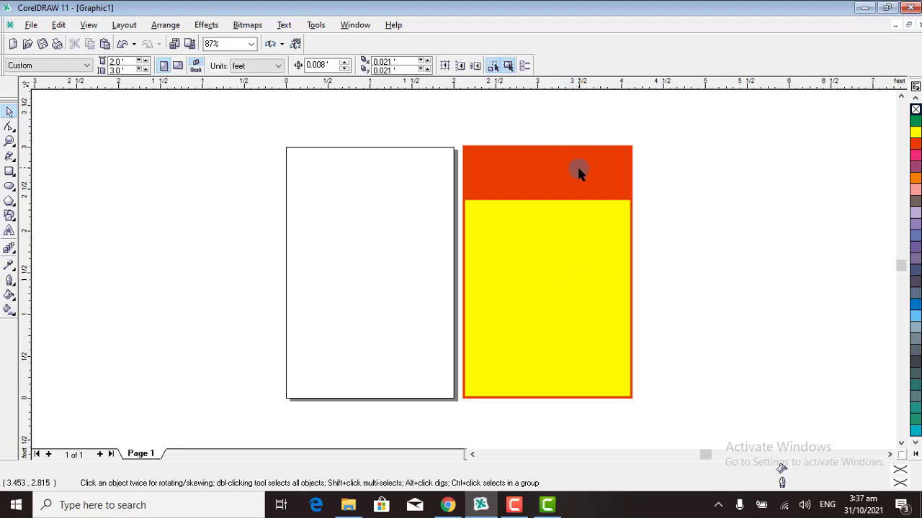
Move the red band off to about (5.66, 1.60) ft and realign it with the yellow rectangle's horizontal centre and top edge
left_click_drag(582, 168, 794, 260)
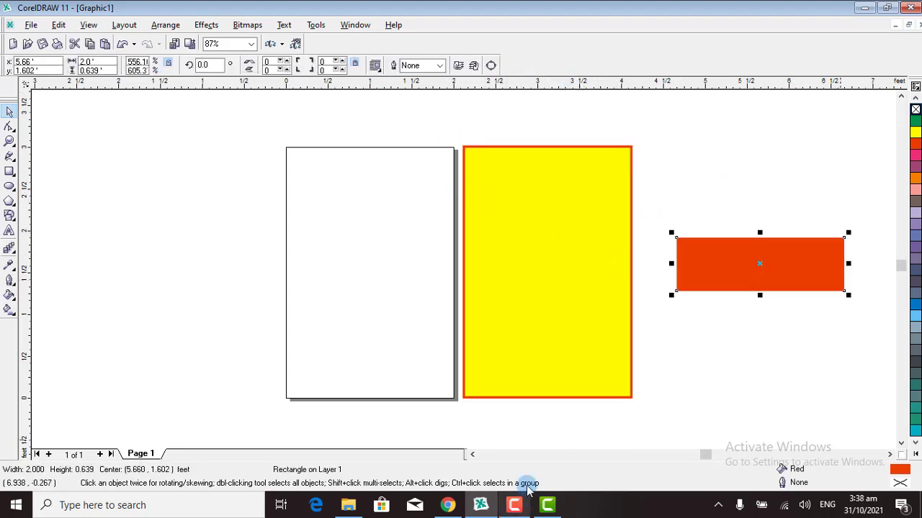
left_click(584, 268, "shift")
left_click_drag(420, 97, 890, 423)
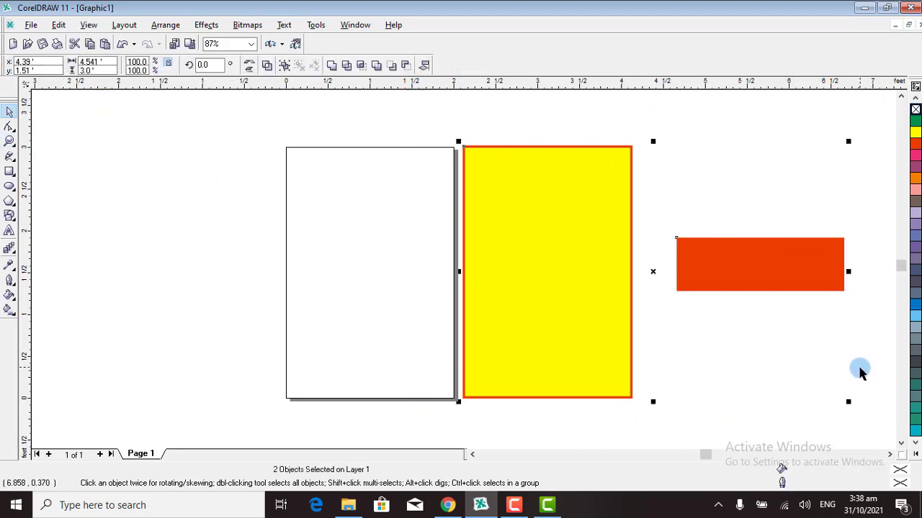
key("c")
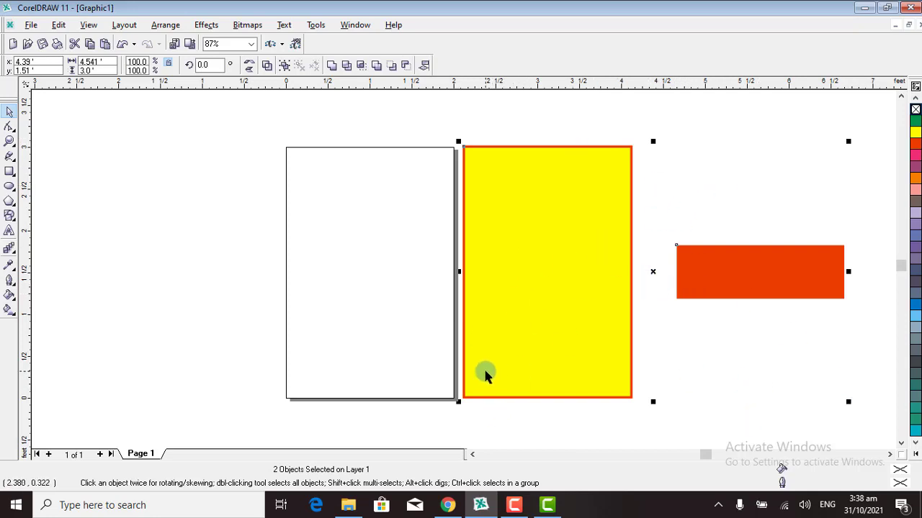
key("e")
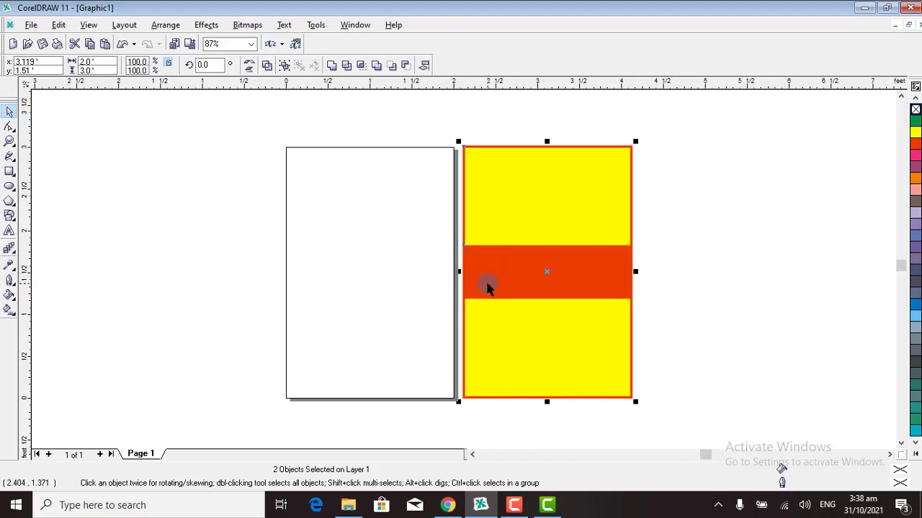
key("t")
left_click(718, 212)
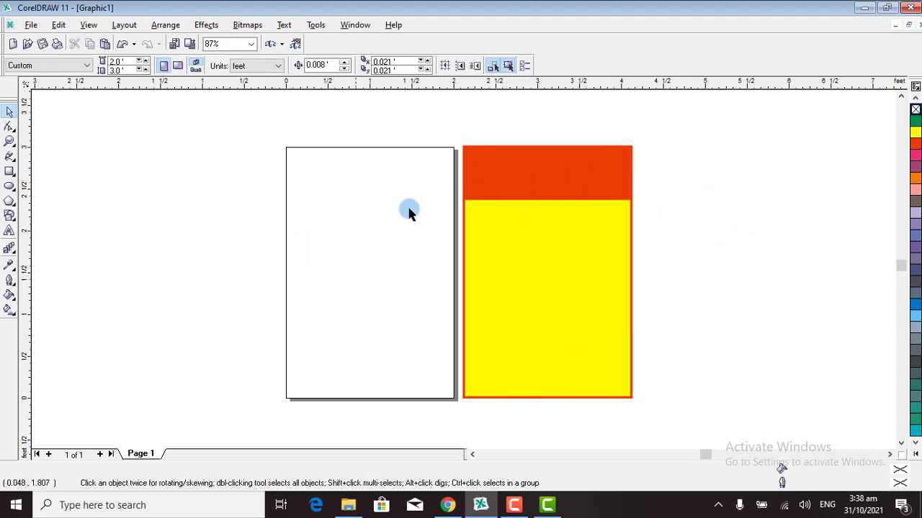
Move the red band off the yellow rectangle to a centre of about (5.51, 1.46) ft
left_click_drag(516, 171, 710, 273)
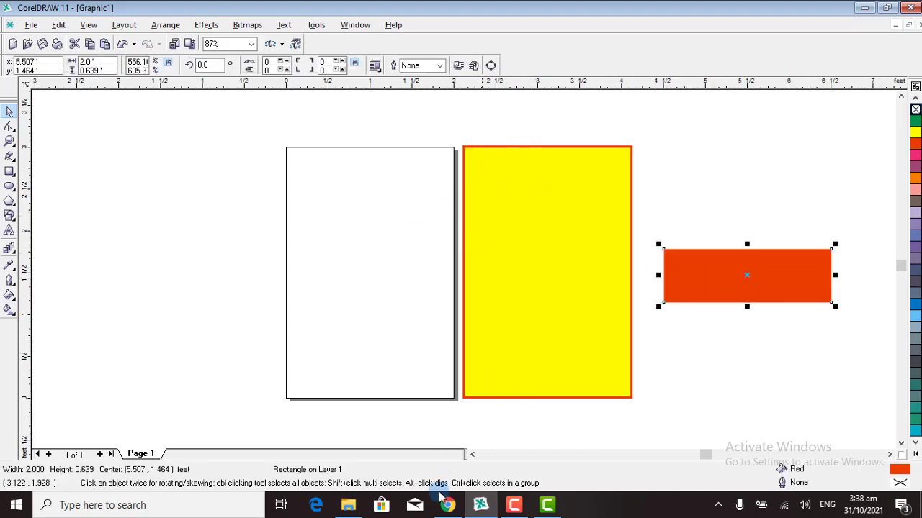
left_click(514, 506)
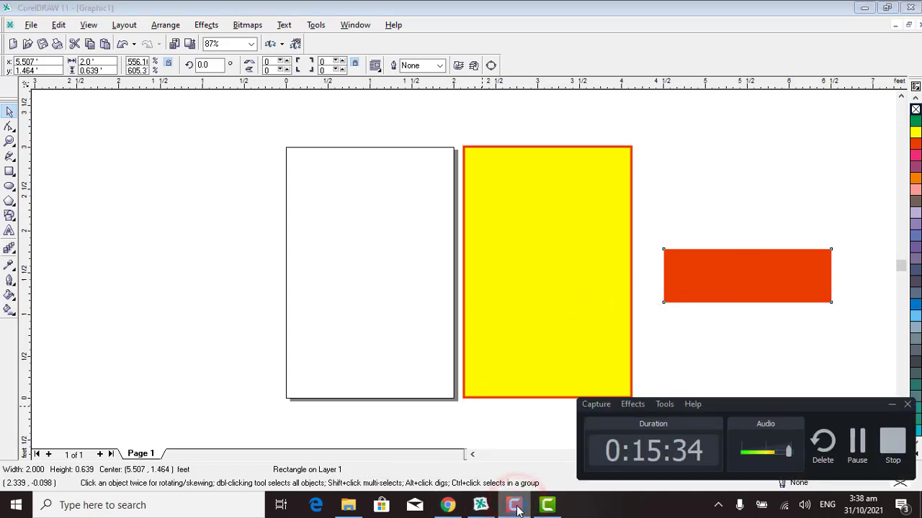
left_click(892, 407)
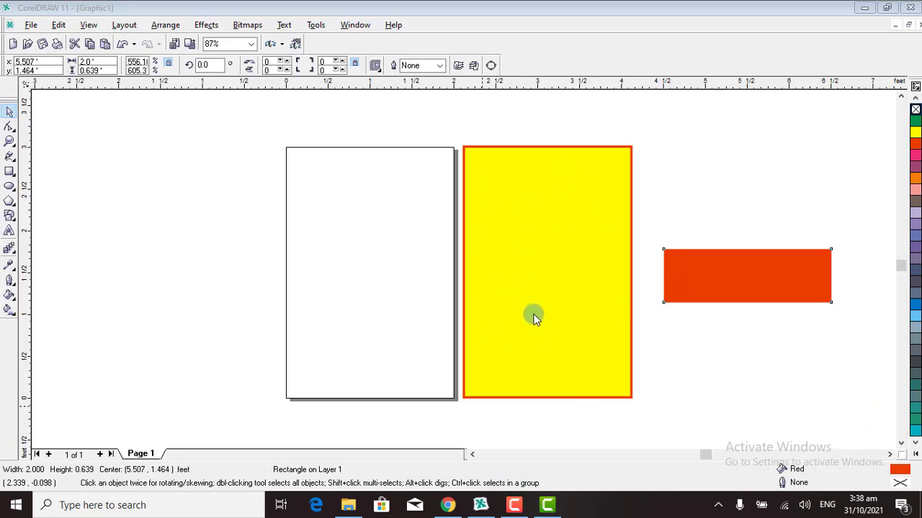
Select both rectangles and align the red band with the yellow rectangle's top and left edges
left_click(768, 278)
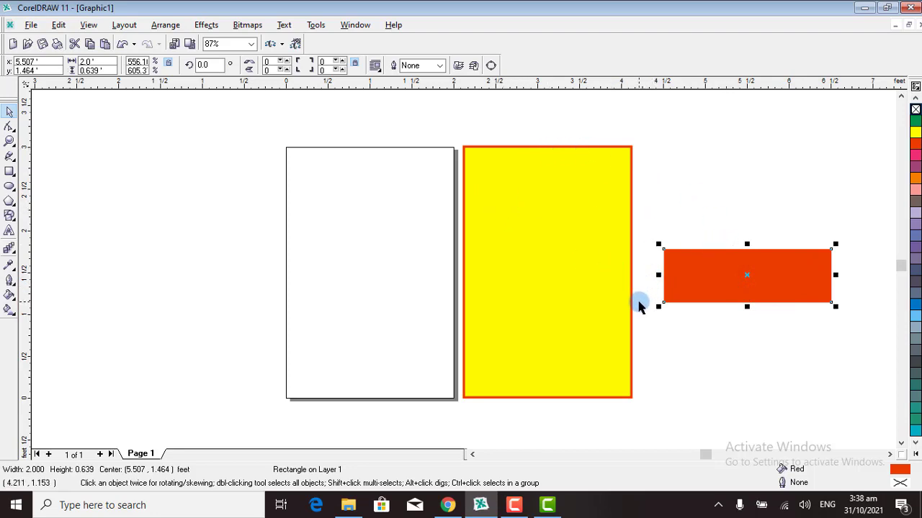
left_click_drag(453, 113, 873, 424)
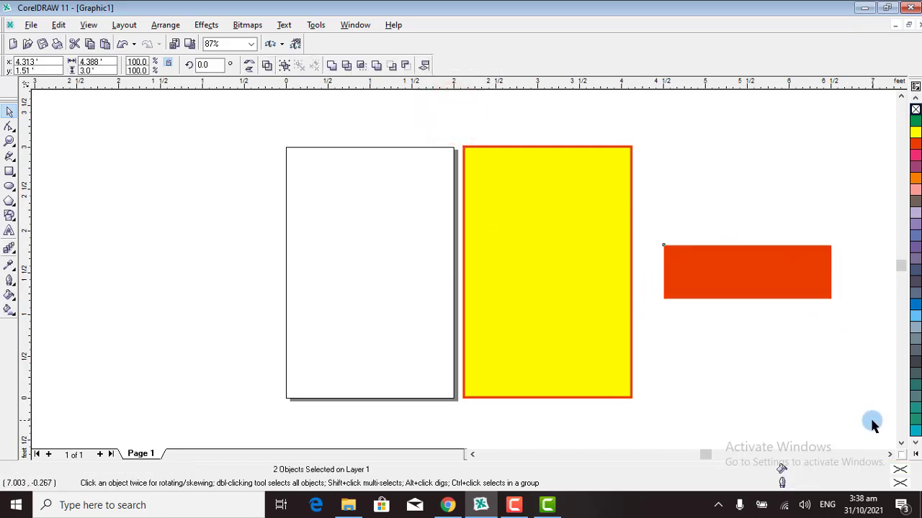
key("t")
key("l")
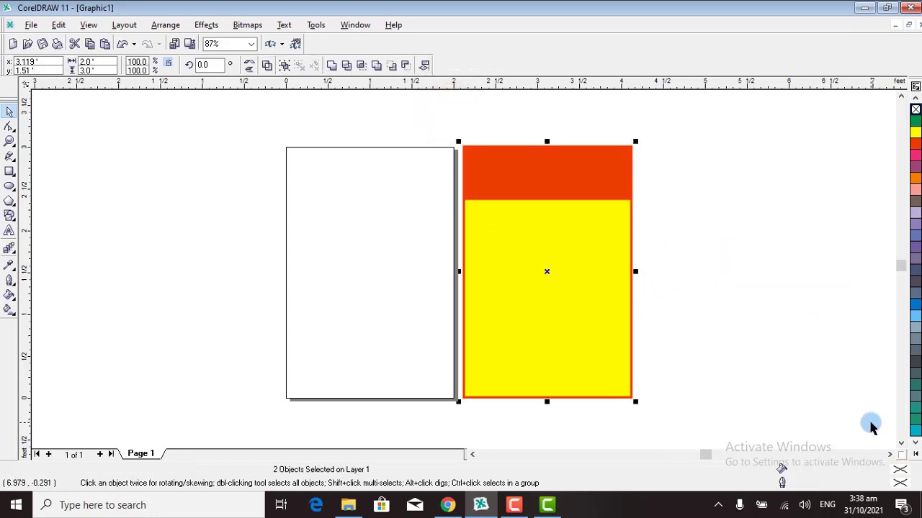
Switch the red band's alignment repeatedly between the yellow rectangle's bottom and top edges, ending at the bottom edge
key("b")
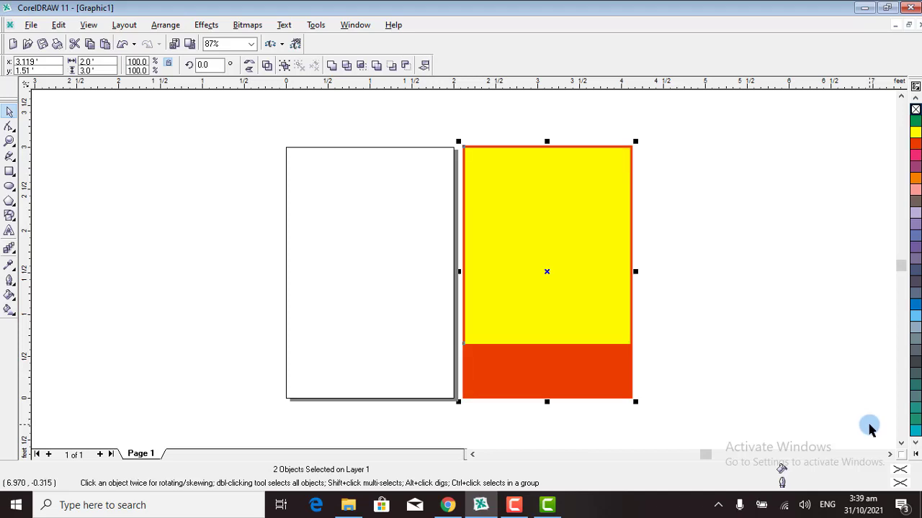
key("t")
key("b")
key("t")
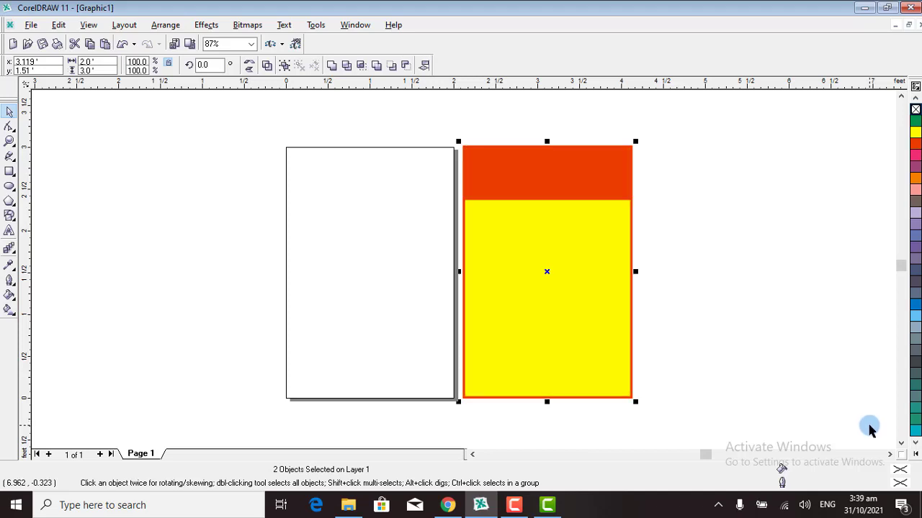
key("b")
Move only the red band up near the yellow rectangle's top edge, to a centre of about (3.13, 2.65) ft
left_click(718, 319)
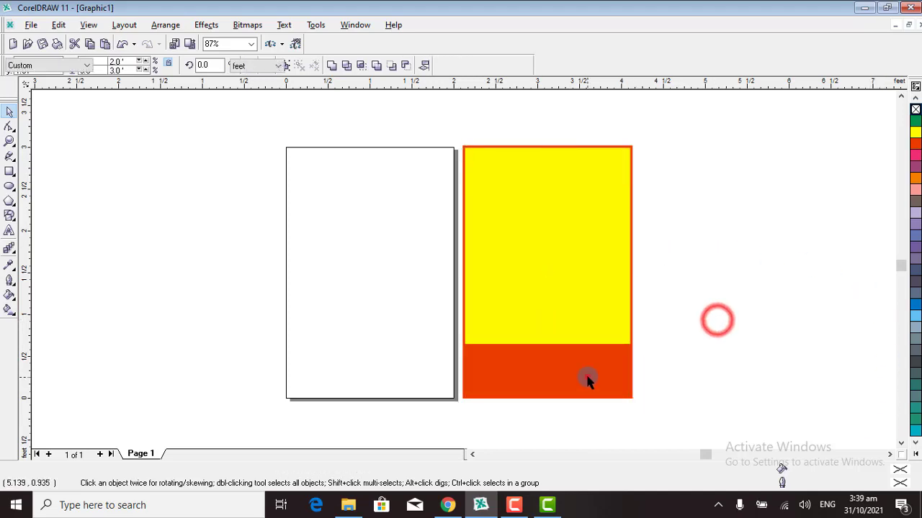
left_click_drag(586, 377, 588, 185)
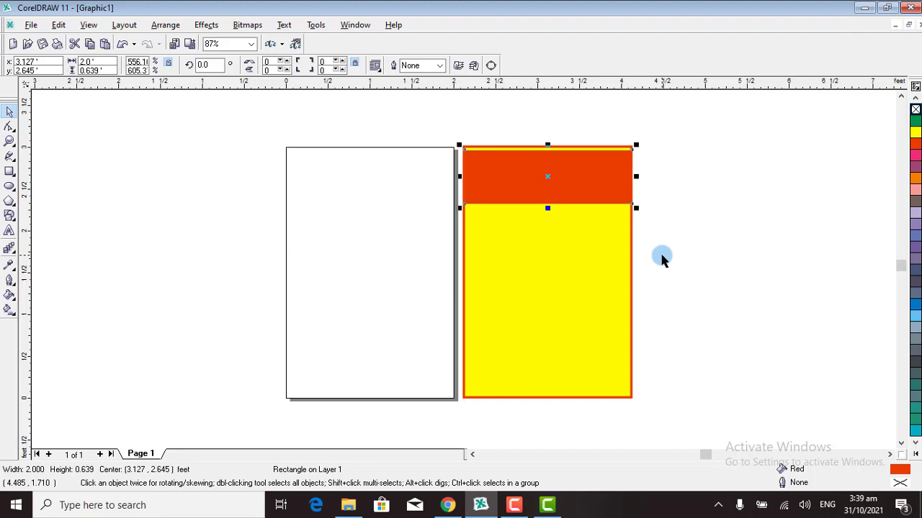
left_click(547, 505)
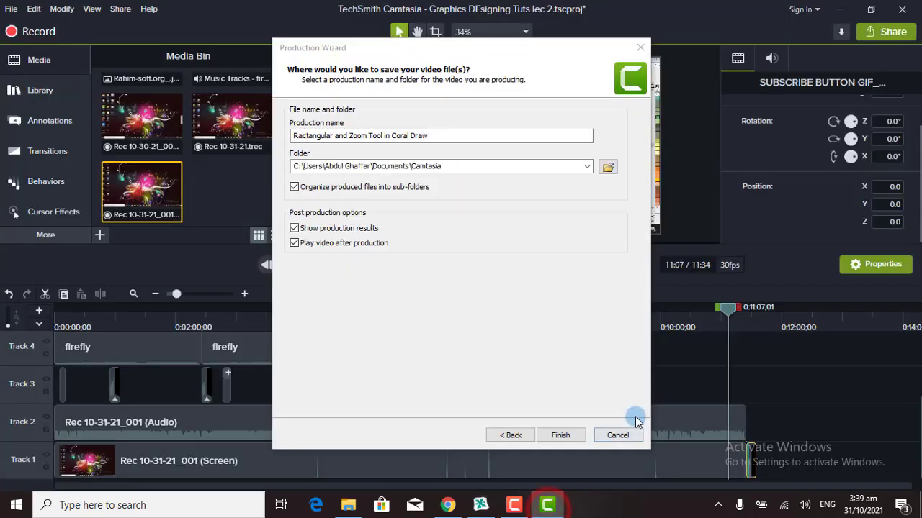